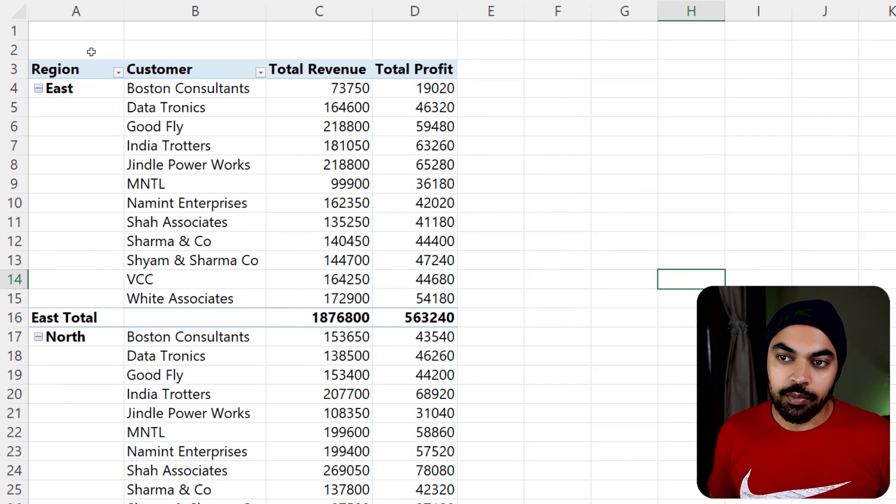
Step: Review the pivot table's Region, Customer, Total Revenue and Total Profit headers and the first revenue and profit values
{"action": "left_click", "coordinate": [74, 69]}
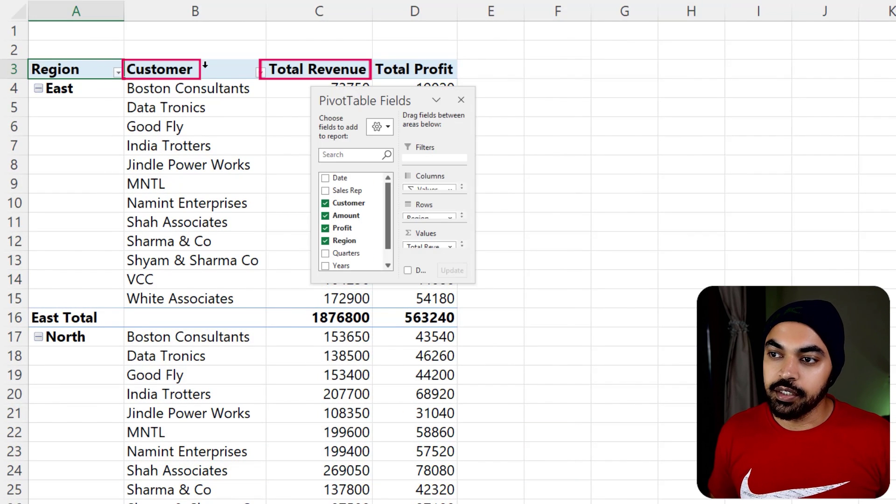
{"action": "left_click", "coordinate": [202, 66]}
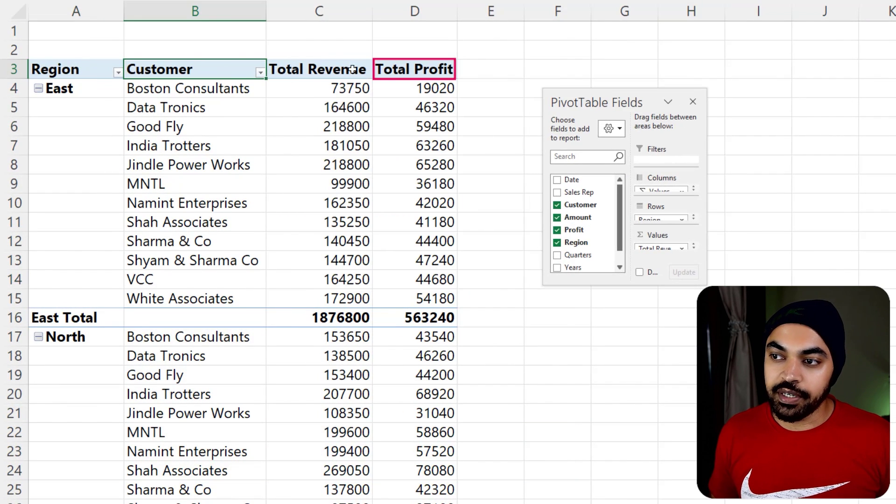
{"action": "left_click", "coordinate": [358, 71]}
{"action": "left_click", "coordinate": [434, 74]}
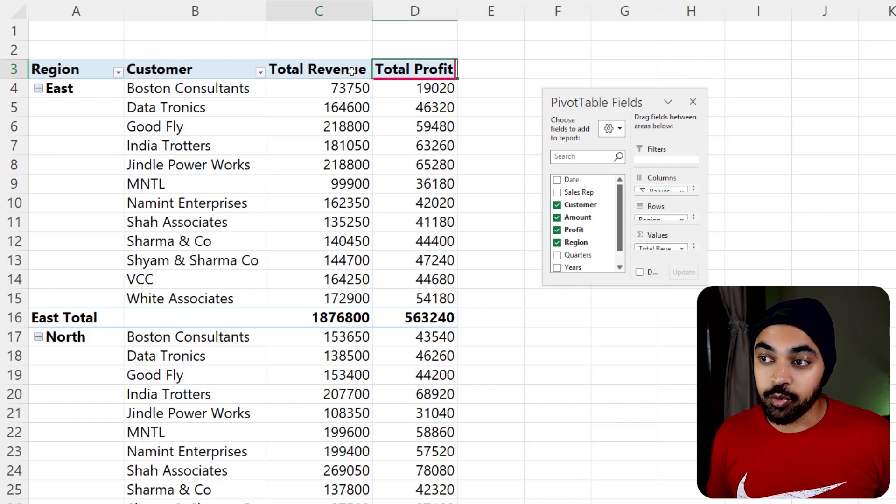
{"action": "left_click_drag", "start_coordinate": [327, 89], "coordinate": [330, 165]}
{"action": "left_click_drag", "start_coordinate": [413, 88], "coordinate": [413, 143]}
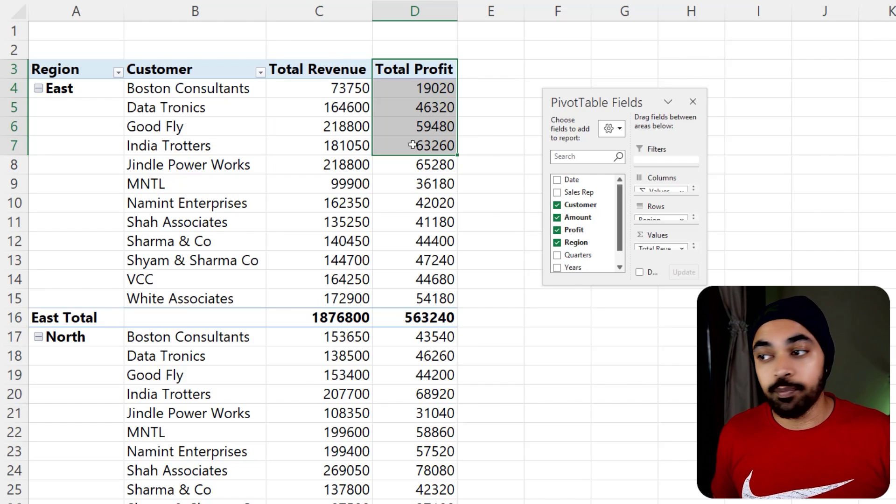
Step: Enlarge the PivotTable Fields pane until all its areas are readable and place it beside the pivot table
{"action": "left_click_drag", "start_coordinate": [542, 90], "coordinate": [457, 36]}
{"action": "left_click_drag", "start_coordinate": [704, 284], "coordinate": [697, 356]}
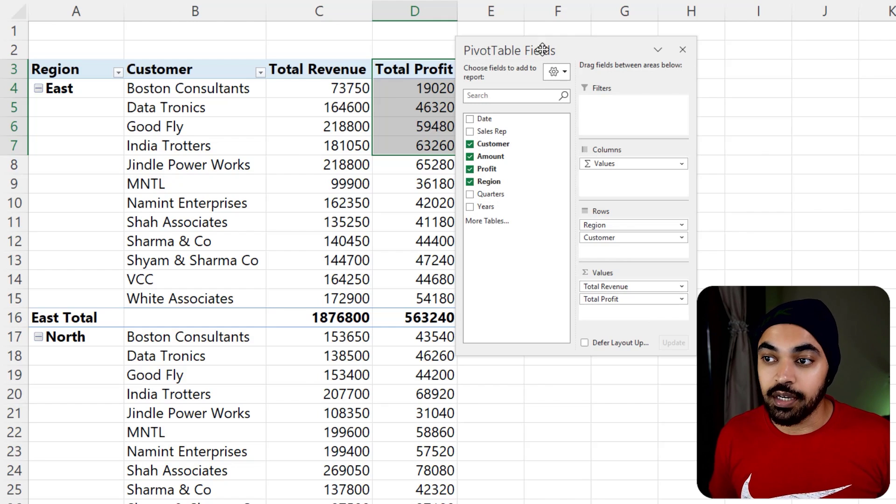
{"action": "left_click_drag", "start_coordinate": [540, 50], "coordinate": [583, 56]}
Step: Select the pivot table's header cells A3:D3 and check whether the Filter command is available for them
{"action": "left_click", "coordinate": [346, 71]}
{"action": "key", "text": "Right"}
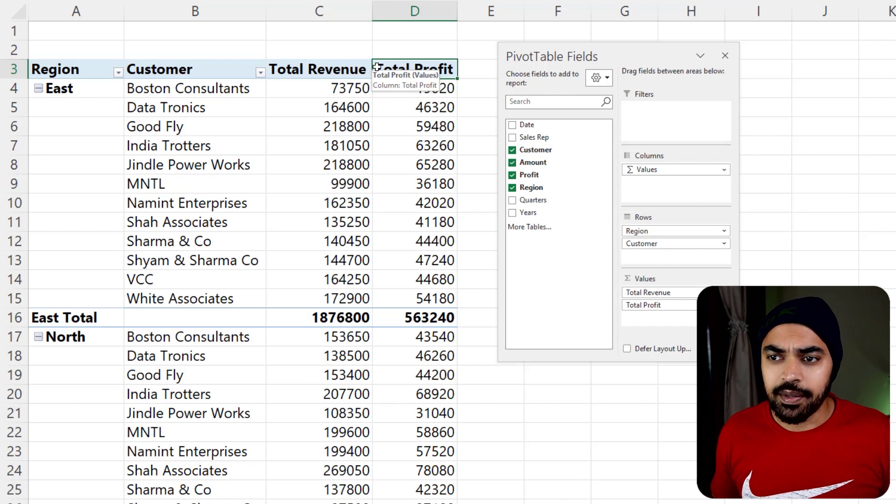
{"action": "left_click_drag", "start_coordinate": [67, 71], "coordinate": [413, 70]}
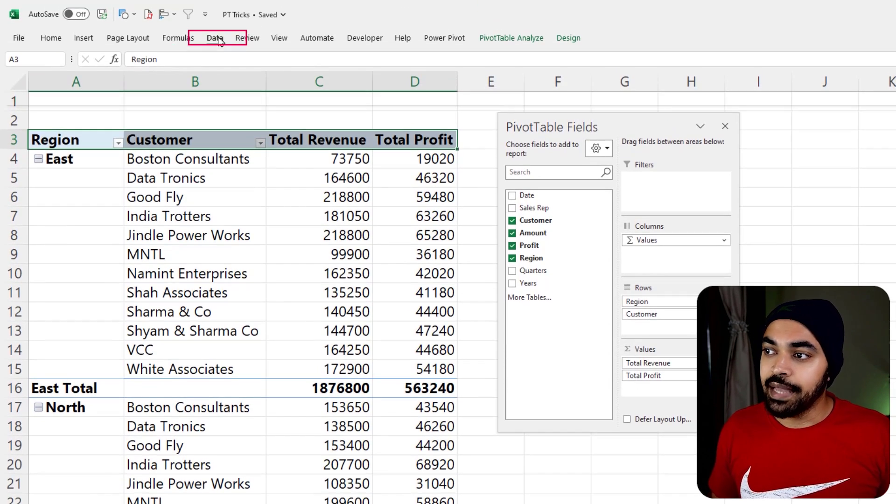
{"action": "left_click", "coordinate": [214, 3]}
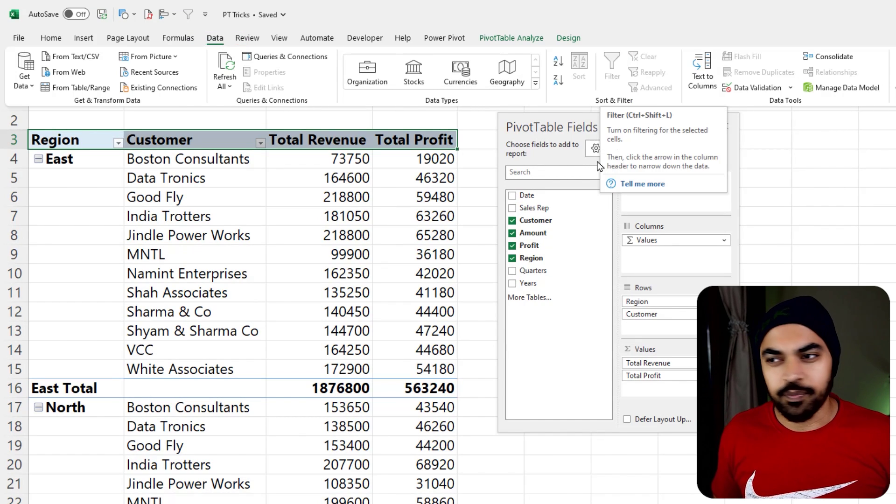
Step: Apply filters to the Total Revenue and Total Profit headers by filtering from the adjacent blank cell E4
{"action": "left_click_drag", "start_coordinate": [570, 127], "coordinate": [682, 254]}
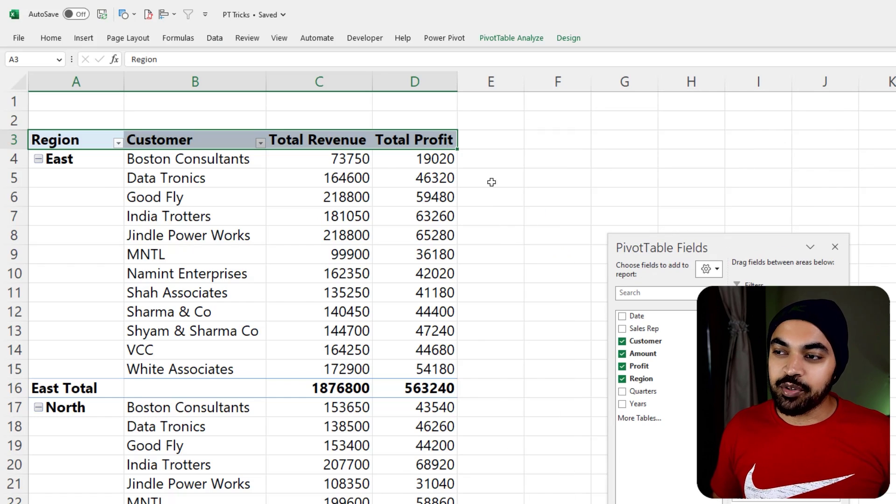
{"action": "left_click", "coordinate": [487, 160]}
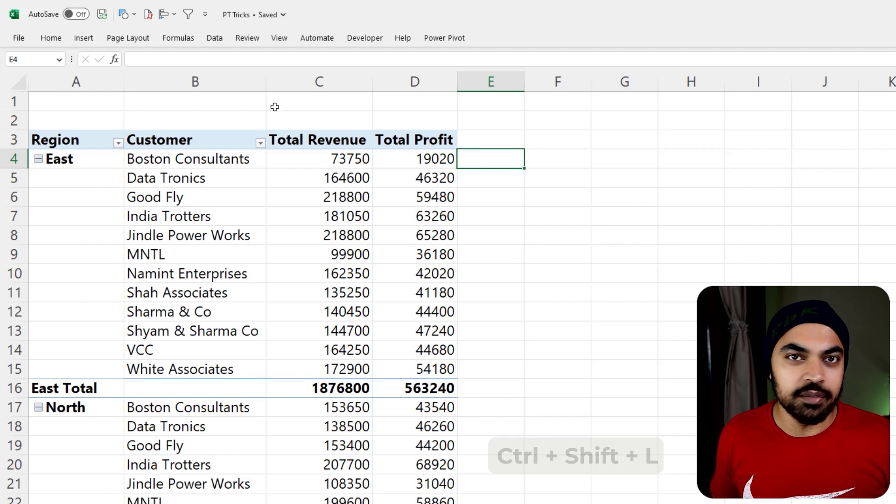
{"action": "left_click", "coordinate": [217, 43]}
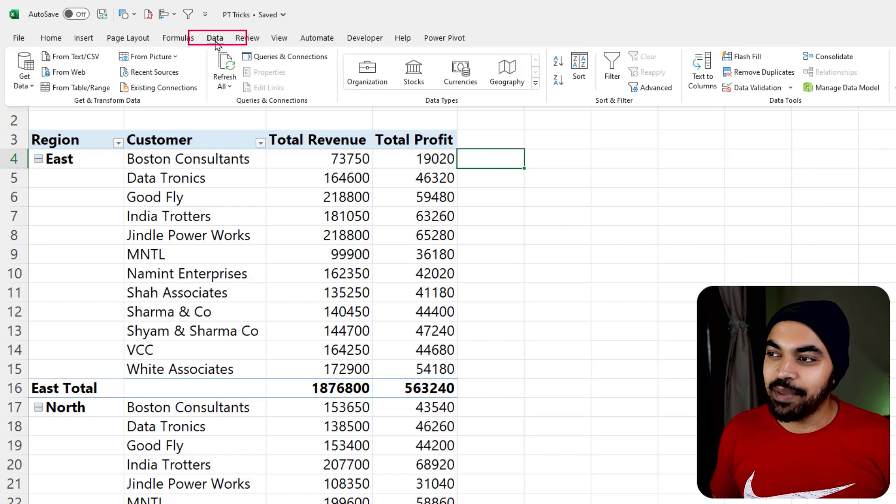
{"action": "left_click", "coordinate": [611, 75]}
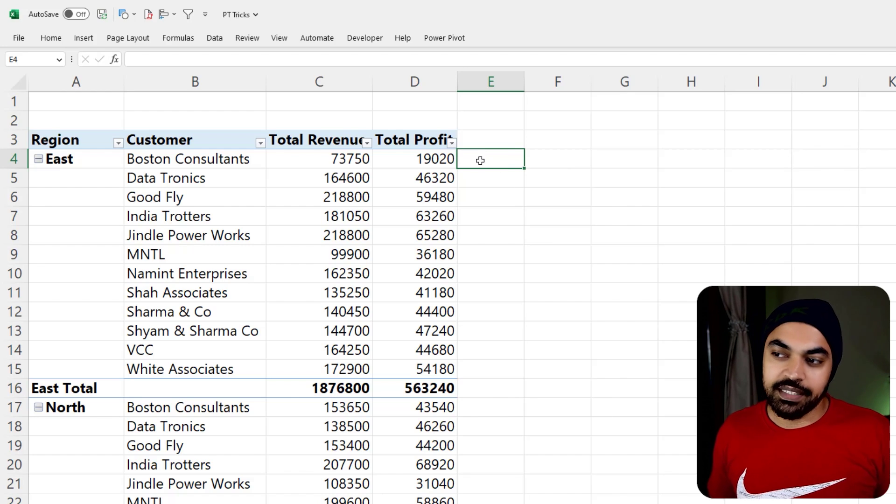
Step: Turn off the added filters on the pivot table's value headers from the blank cell E5
{"action": "left_click", "coordinate": [481, 176]}
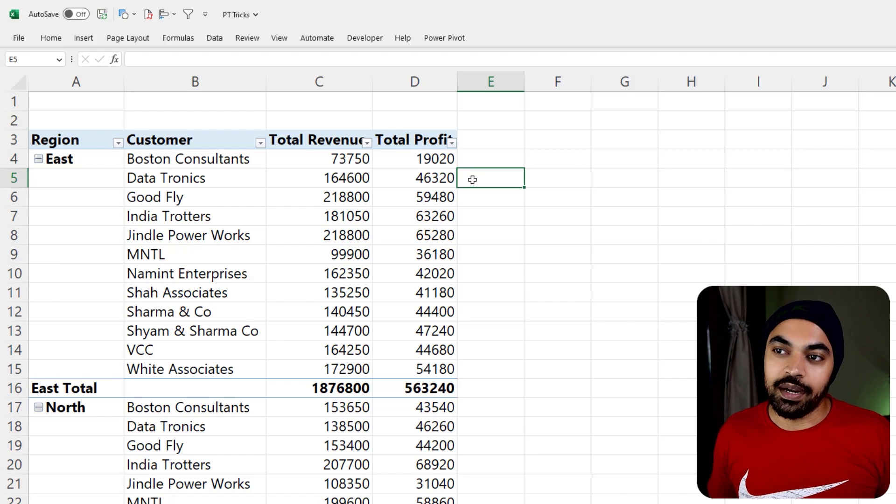
{"action": "left_click", "coordinate": [214, 39]}
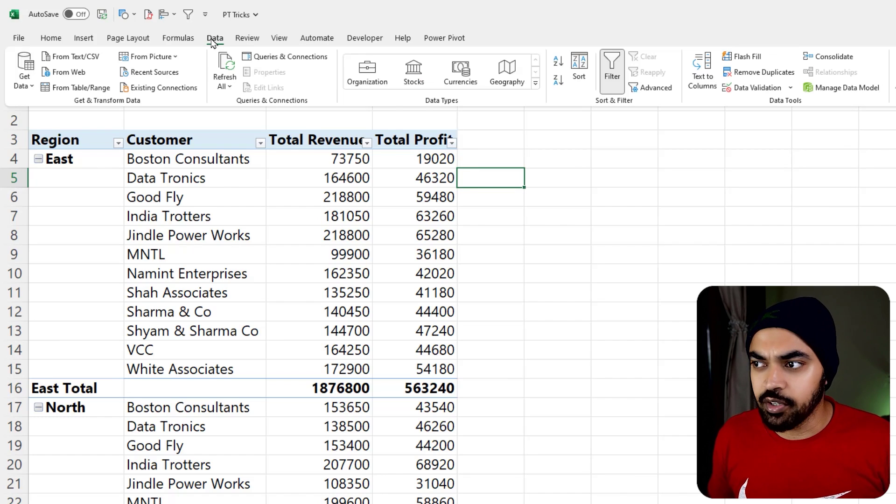
{"action": "left_click", "coordinate": [612, 70]}
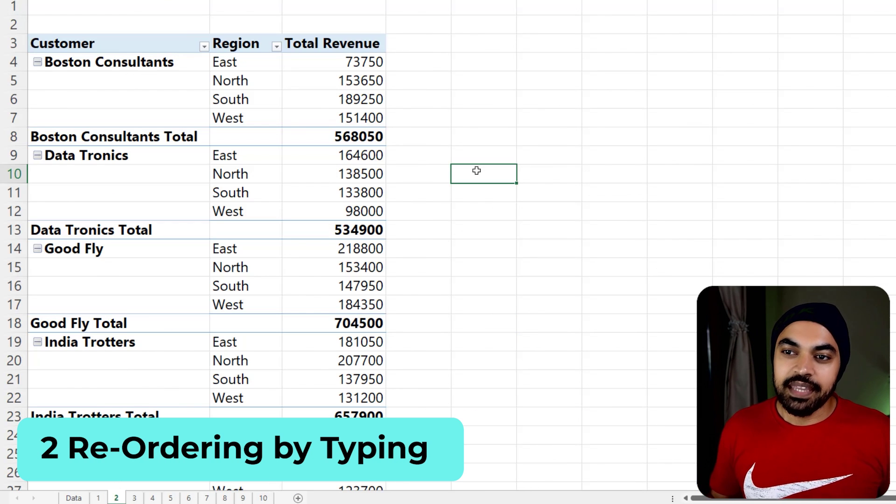
Step: Examine the Customer and Region fields of the pivot table on sheet 2
{"action": "left_click", "coordinate": [99, 34]}
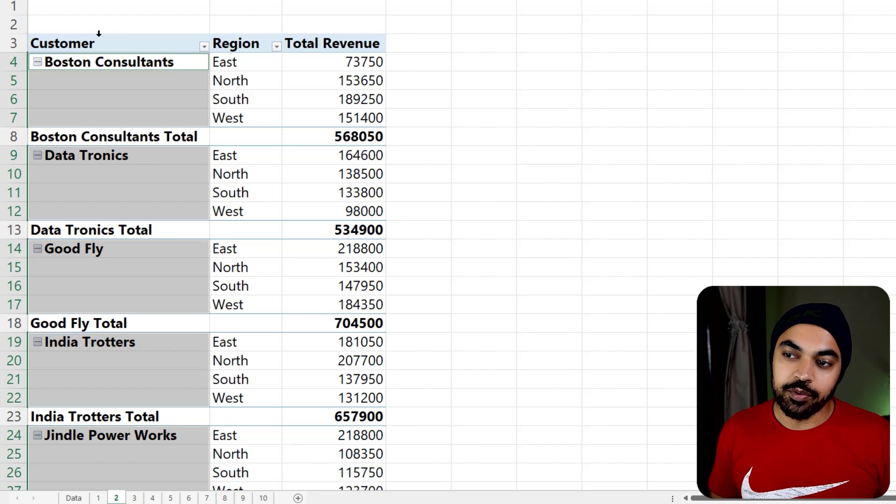
{"action": "left_click", "coordinate": [260, 52]}
{"action": "left_click", "coordinate": [432, 86]}
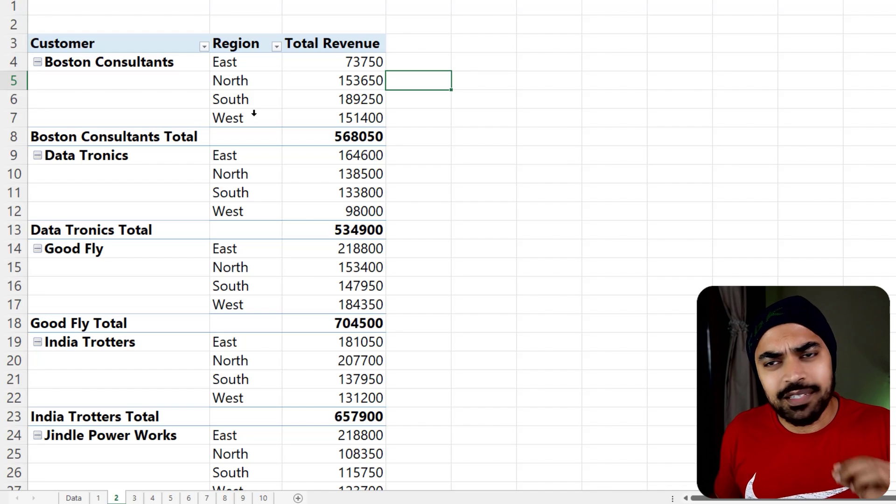
Step: Move West to the first place in the region order by overwriting the East label in the first Boston Consultants row
{"action": "left_click", "coordinate": [247, 64]}
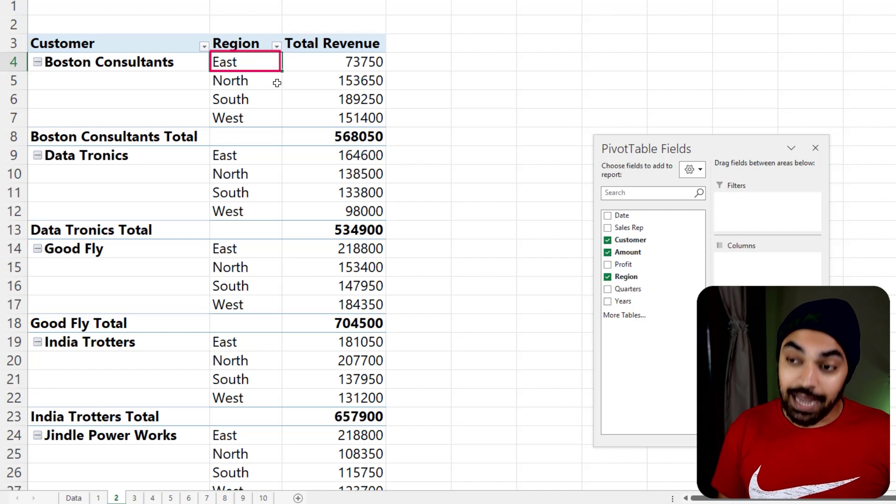
{"action": "type", "text": "we"}
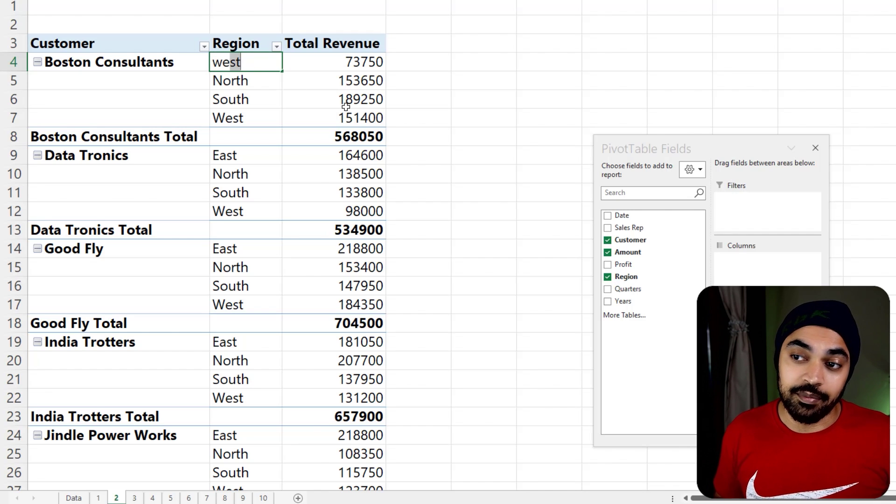
{"action": "key", "text": "Return"}
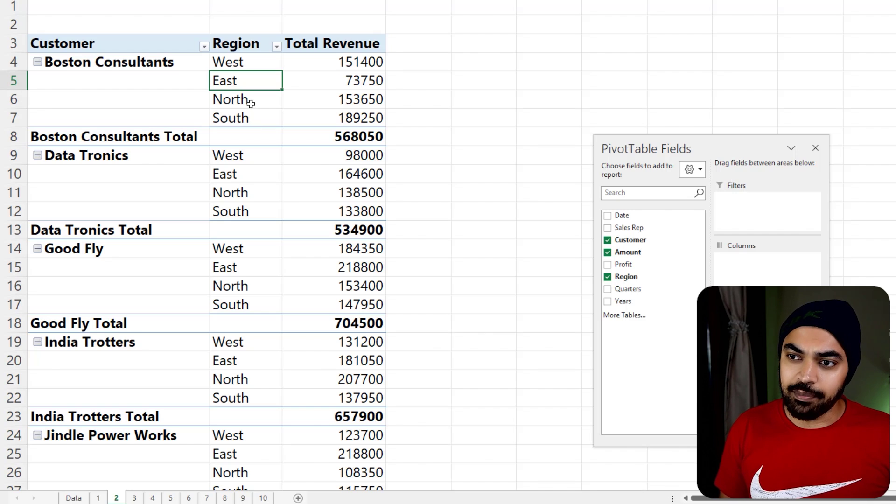
Step: Put South second and North third in the region order by overwriting the next two Boston Consultants region labels
{"action": "type", "text": "south"}
{"action": "key", "text": "Return"}
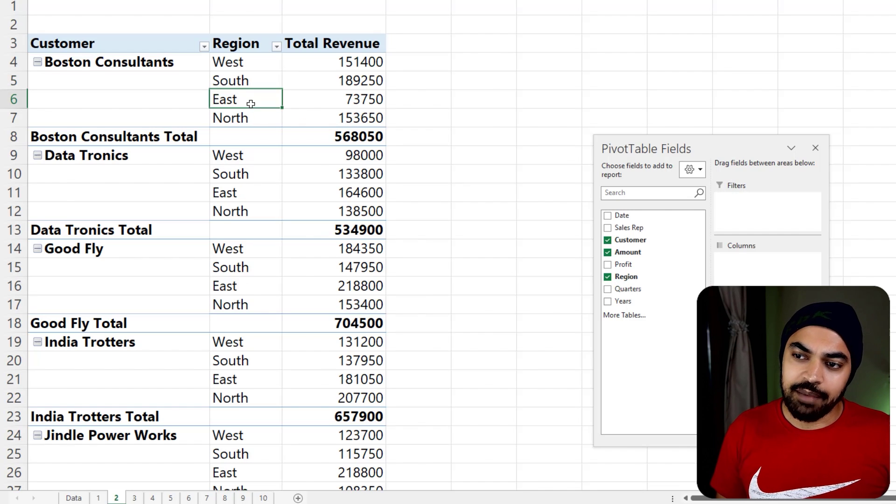
{"action": "type", "text": "north"}
{"action": "key", "text": "Return"}
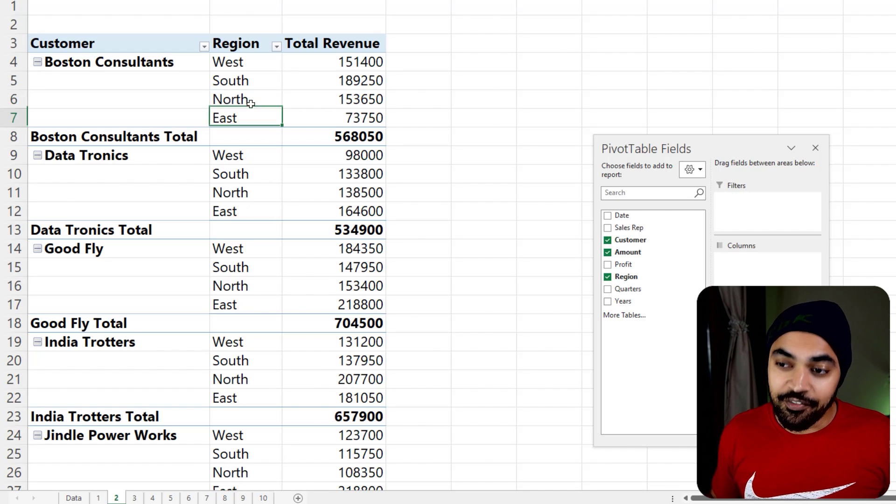
{"action": "left_click_drag", "start_coordinate": [71, 62], "coordinate": [177, 120]}
{"action": "left_click_drag", "start_coordinate": [228, 159], "coordinate": [260, 210]}
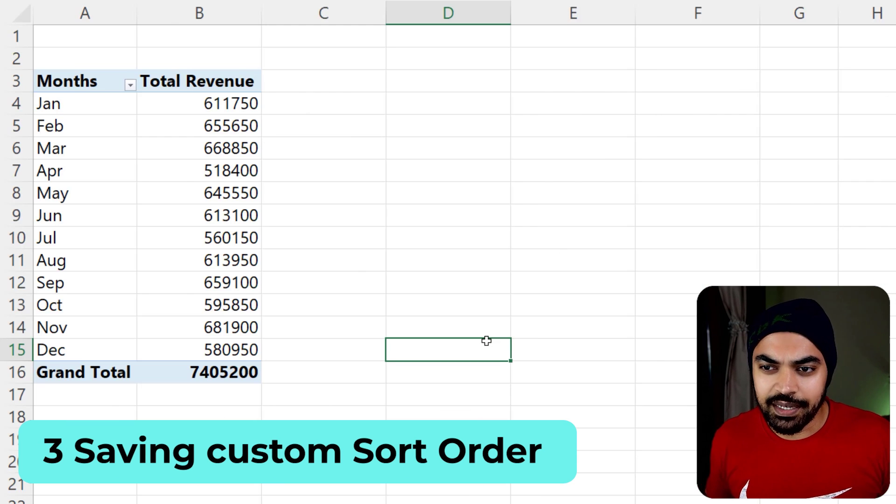
Step: Examine the order of the months from Jan to Dec in the Months pivot table
{"action": "left_click", "coordinate": [85, 104]}
{"action": "left_click", "coordinate": [76, 353]}
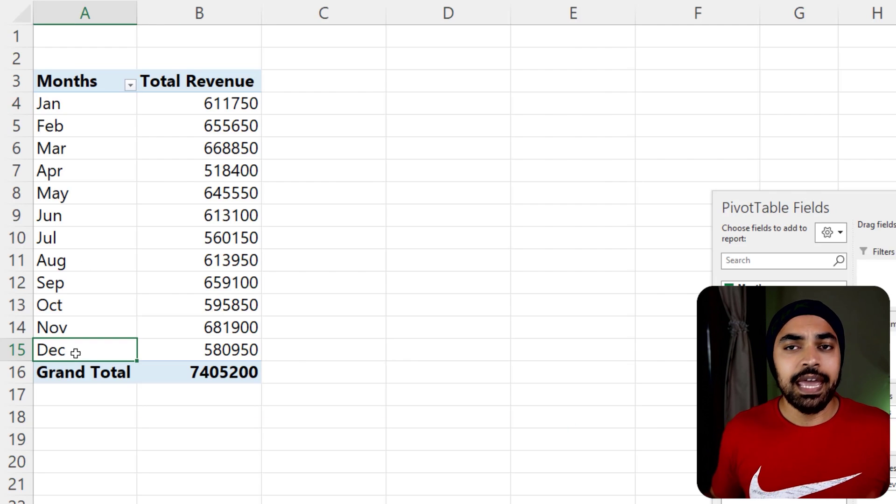
{"action": "left_click", "coordinate": [297, 358]}
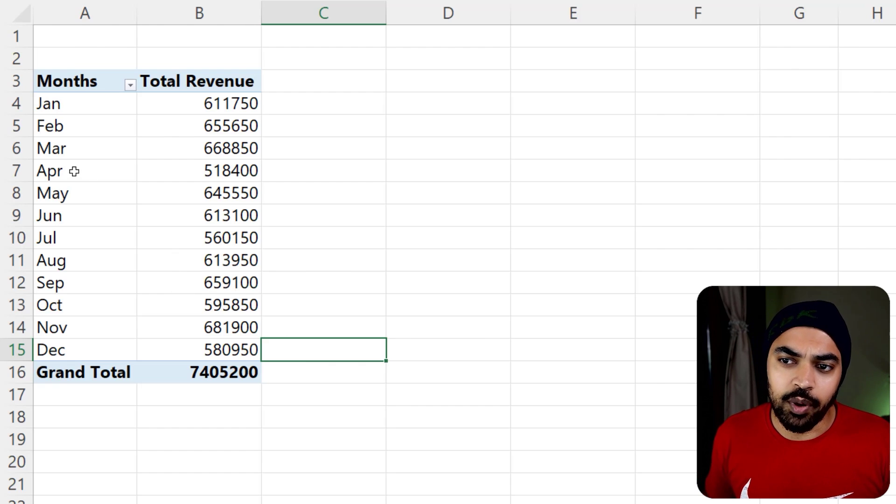
{"action": "left_click", "coordinate": [70, 104]}
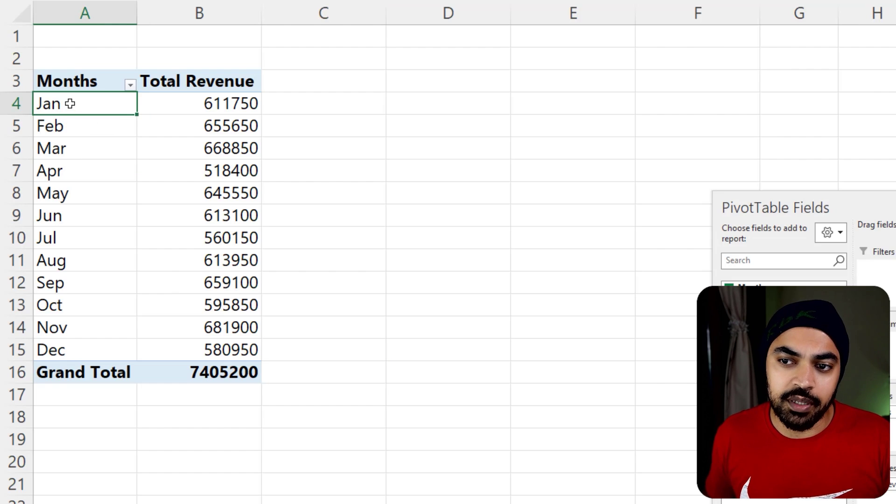
{"action": "left_click", "coordinate": [72, 126]}
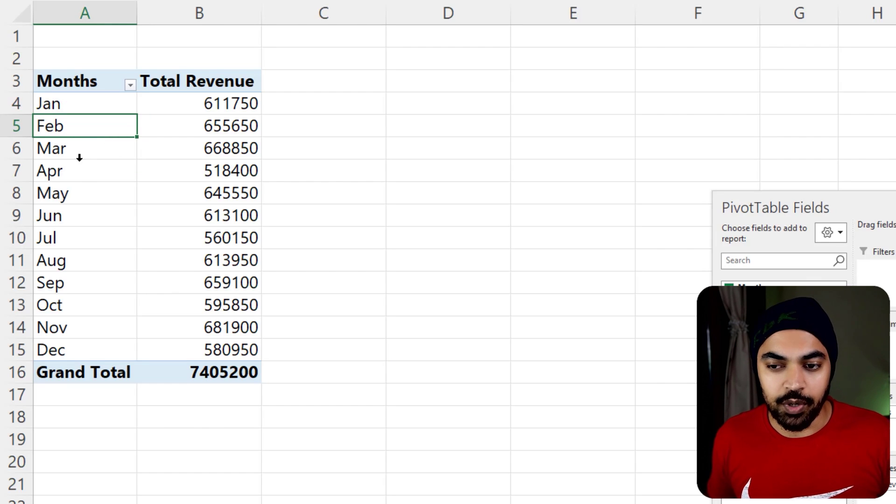
{"action": "left_click", "coordinate": [84, 355]}
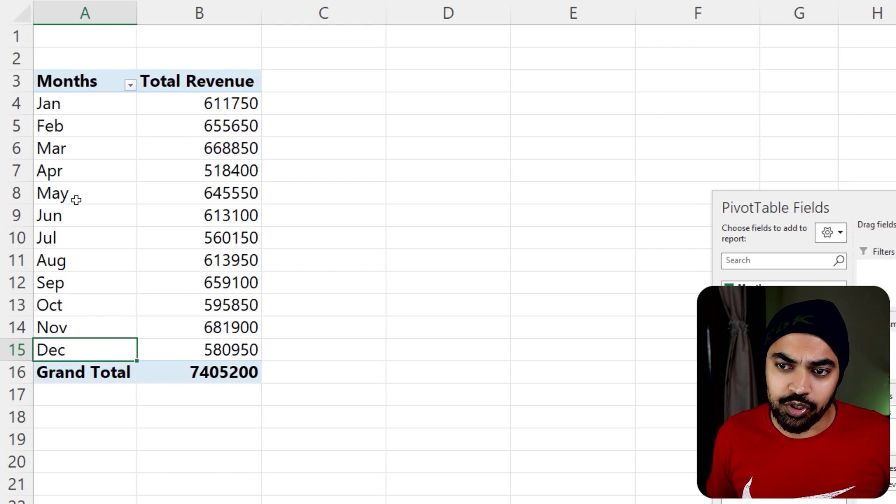
Step: Copy the months Apr to Dec from the pivot table into a new list starting at D4
{"action": "left_click_drag", "start_coordinate": [73, 170], "coordinate": [74, 341]}
{"action": "key", "text": "ctrl+c"}
{"action": "left_click", "coordinate": [473, 100]}
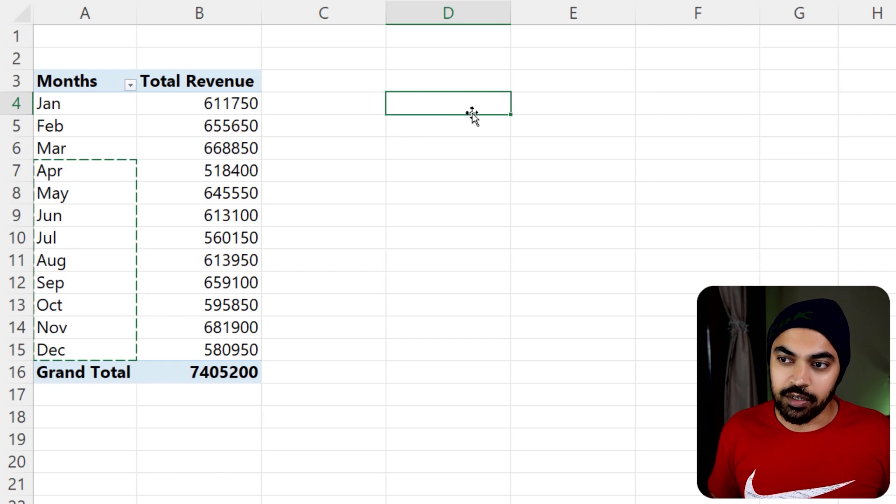
{"action": "key", "text": "ctrl+v"}
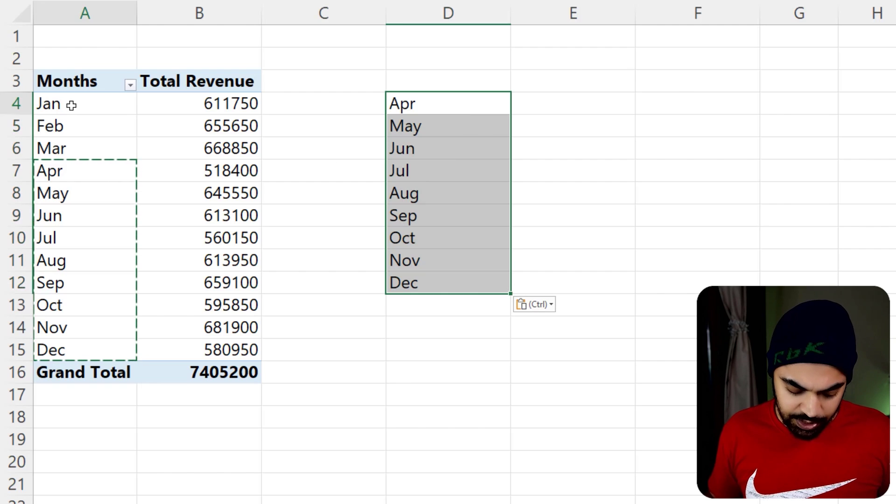
Step: Copy the months Jan to Mar from the pivot table to D13, directly below Dec in the new list
{"action": "left_click_drag", "start_coordinate": [71, 105], "coordinate": [72, 146]}
{"action": "key", "text": "ctrl+c"}
{"action": "left_click", "coordinate": [419, 306]}
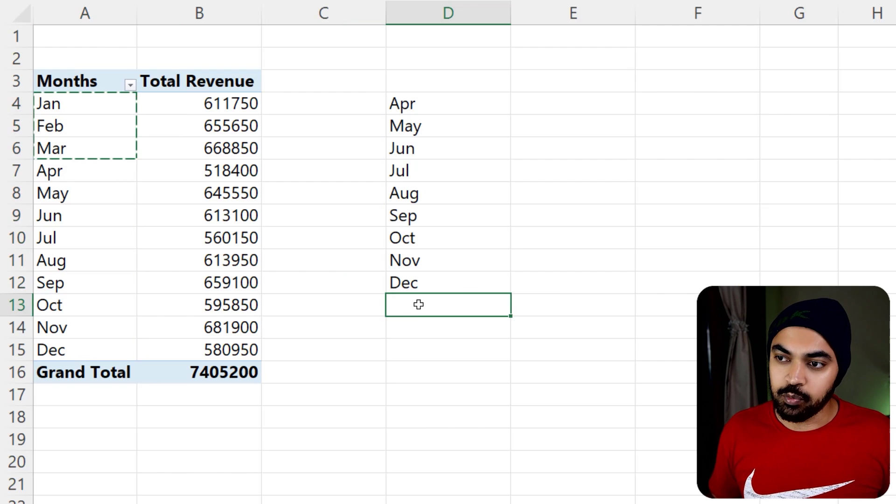
{"action": "key", "text": "ctrl+v"}
{"action": "key", "text": "Escape"}
Step: Select the April-to-March month list in D4:D15 and open the custom lists editor from the advanced Excel options
{"action": "left_click", "coordinate": [428, 100]}
{"action": "key", "text": "ctrl+Down"}
{"action": "left_click_drag", "start_coordinate": [439, 111], "coordinate": [442, 357]}
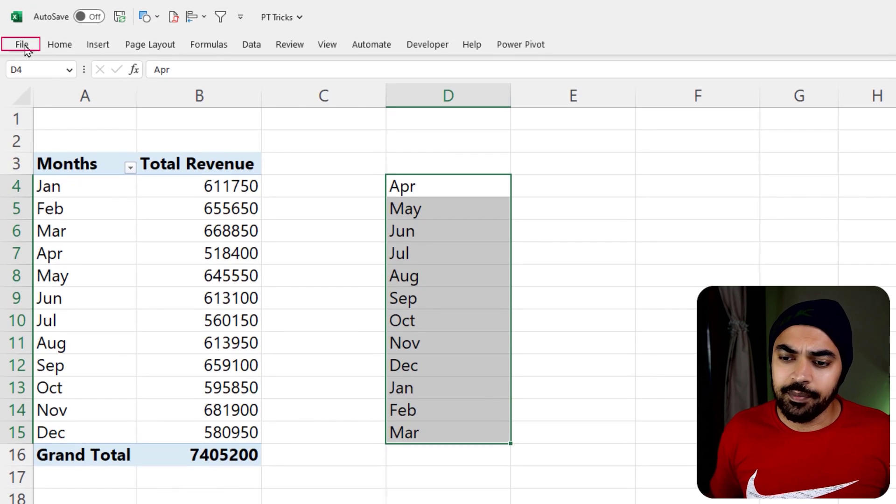
{"action": "left_click", "coordinate": [24, 44]}
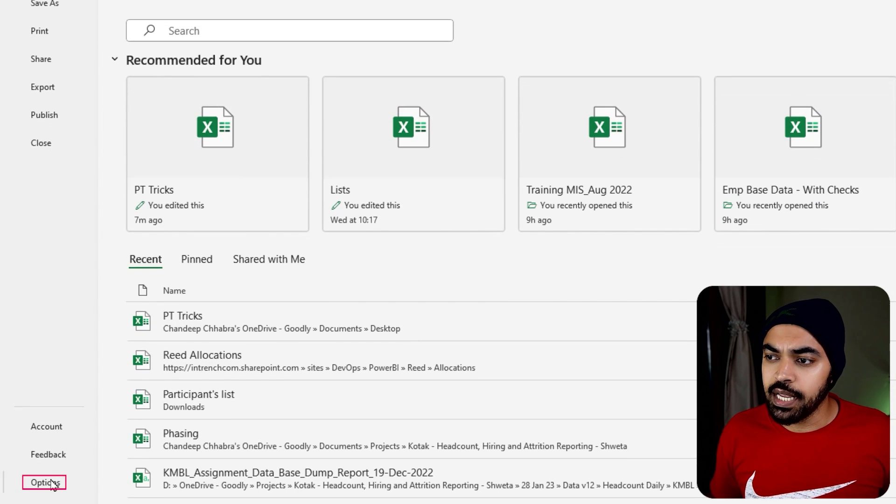
{"action": "left_click", "coordinate": [53, 484]}
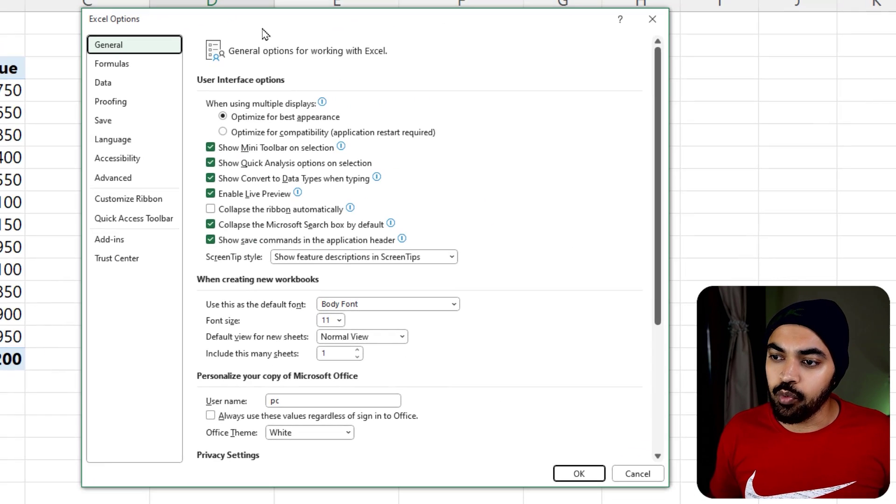
{"action": "left_click", "coordinate": [129, 181]}
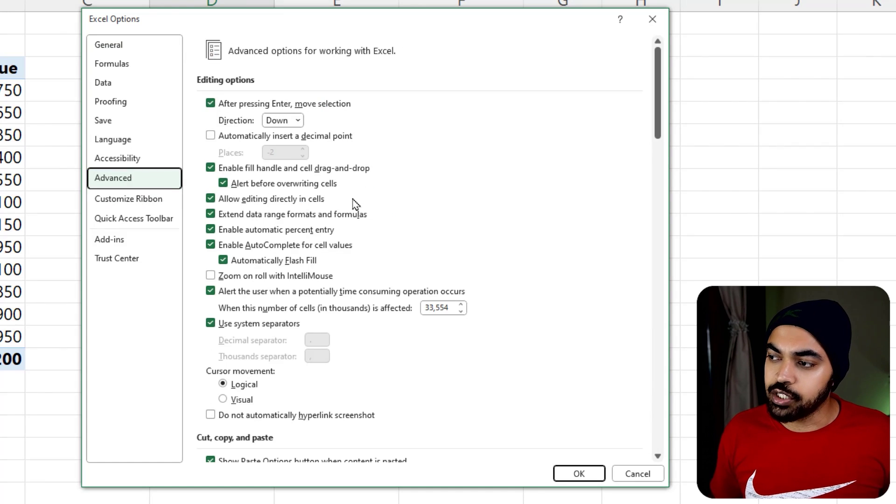
{"action": "scroll", "coordinate": [355, 204], "scroll_direction": "down", "scroll_amount": 6}
{"action": "left_click_drag", "start_coordinate": [657, 140], "coordinate": [659, 415]}
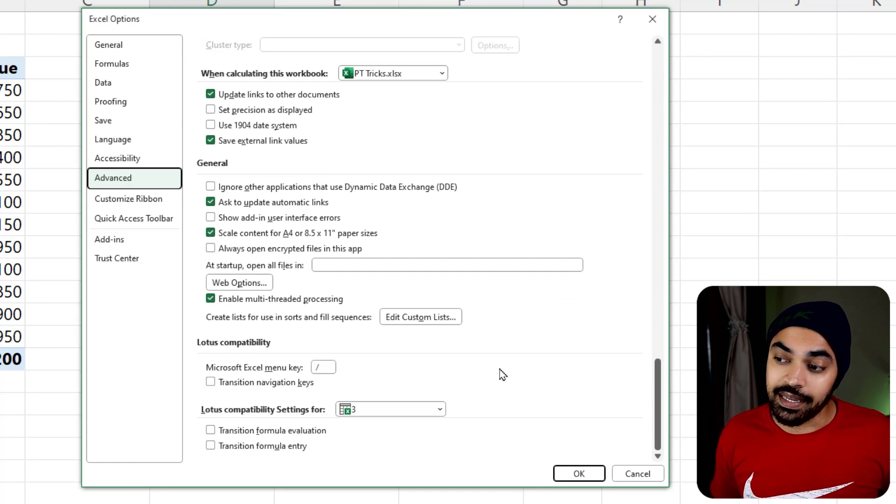
{"action": "left_click", "coordinate": [406, 321]}
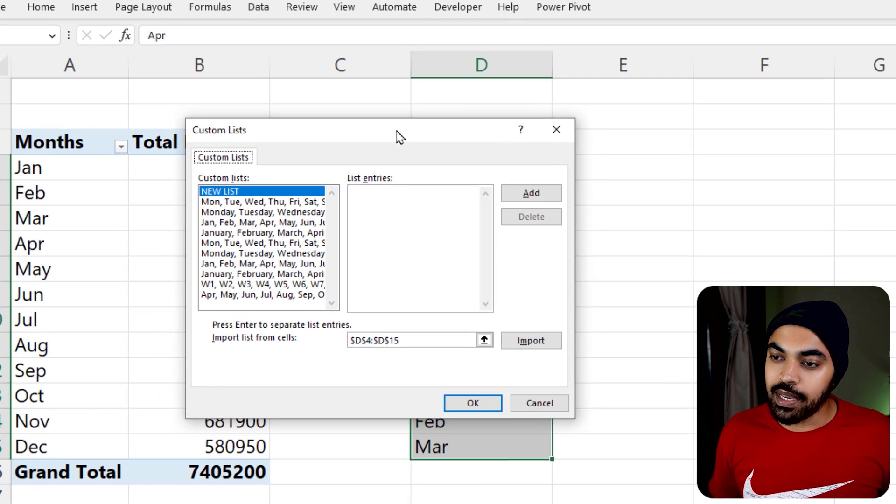
Step: Import the months in $D$4:$D$15 as a custom list, keeping the dialog clear of the source cells
{"action": "left_click_drag", "start_coordinate": [229, 90], "coordinate": [134, 63]}
{"action": "left_click", "coordinate": [185, 252]}
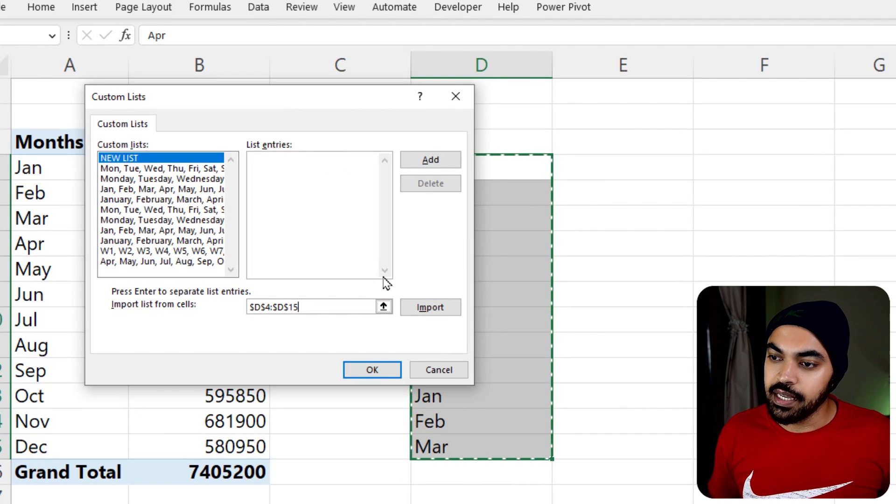
{"action": "left_click_drag", "start_coordinate": [326, 106], "coordinate": [283, 103]}
{"action": "left_click", "coordinate": [387, 304]}
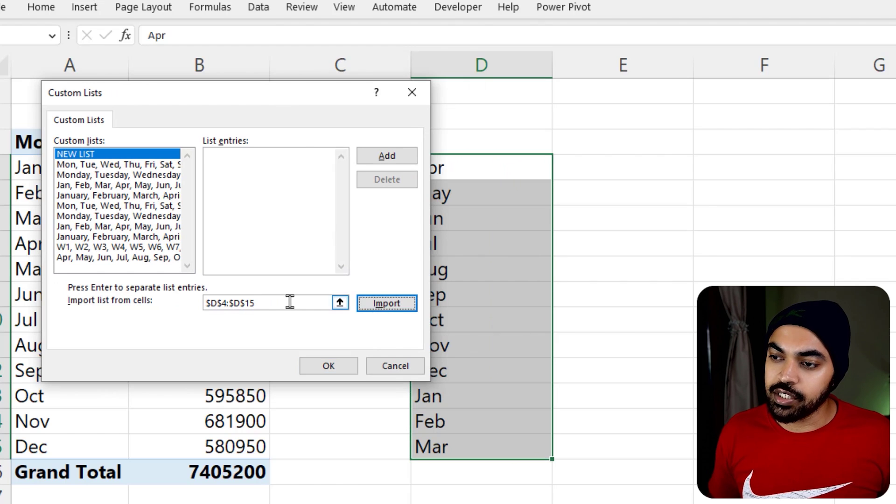
{"action": "left_click_drag", "start_coordinate": [450, 156], "coordinate": [517, 426]}
{"action": "mouse_move", "coordinate": [491, 343]}
{"action": "left_mouse_down"}
{"action": "mouse_move", "coordinate": [337, 279]}
{"action": "mouse_move", "coordinate": [276, 161]}
{"action": "mouse_move", "coordinate": [241, 141]}
{"action": "mouse_move", "coordinate": [293, 141]}
{"action": "left_mouse_up"}
{"action": "mouse_move", "coordinate": [402, 139]}
{"action": "left_mouse_down"}
{"action": "mouse_move", "coordinate": [243, 253]}
{"action": "mouse_move", "coordinate": [131, 287]}
{"action": "mouse_move", "coordinate": [115, 270]}
{"action": "left_mouse_up"}
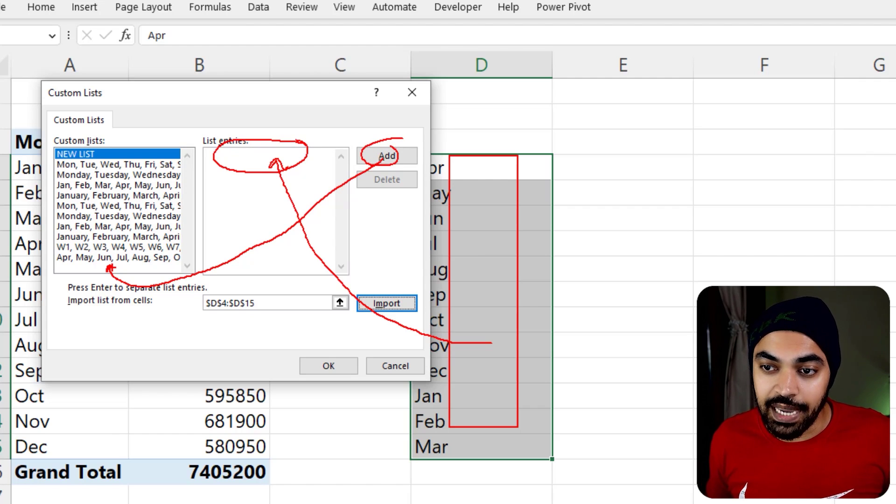
{"action": "left_click_drag", "start_coordinate": [51, 270], "coordinate": [125, 269]}
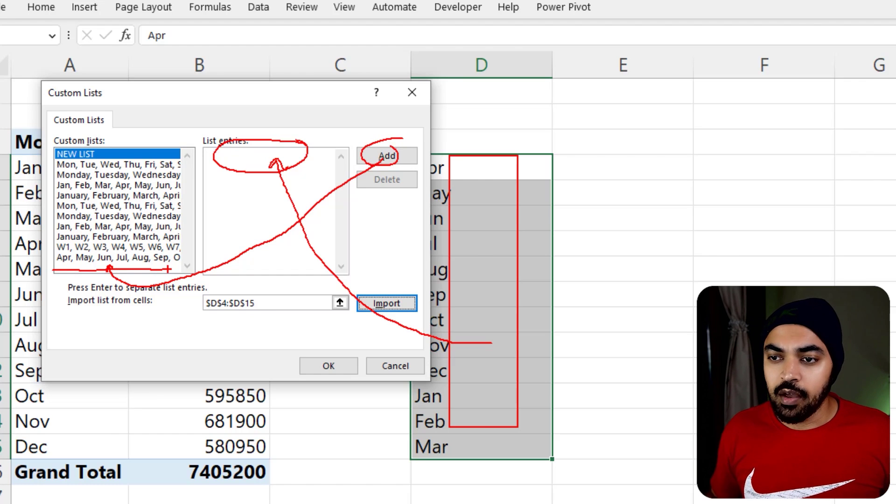
{"action": "key", "text": "Escape"}
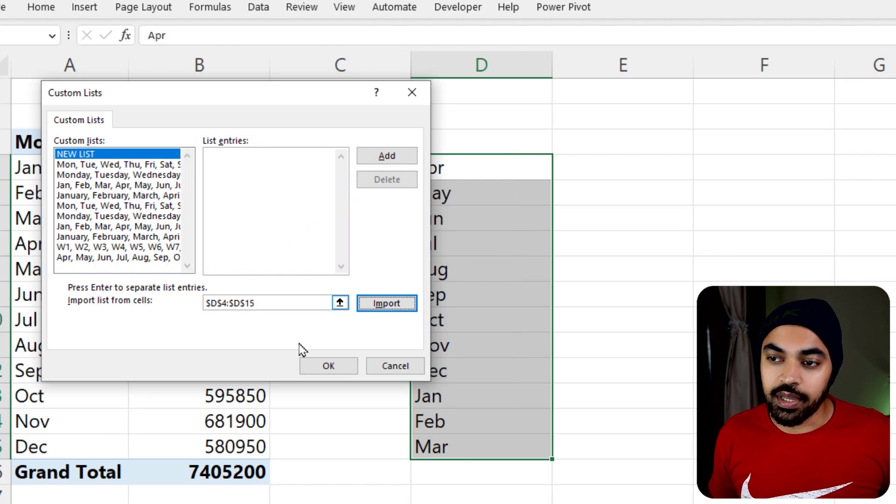
Step: Accept the custom lists and Excel options, and sort the pivot table's Months from oldest to newest
{"action": "left_click", "coordinate": [346, 368]}
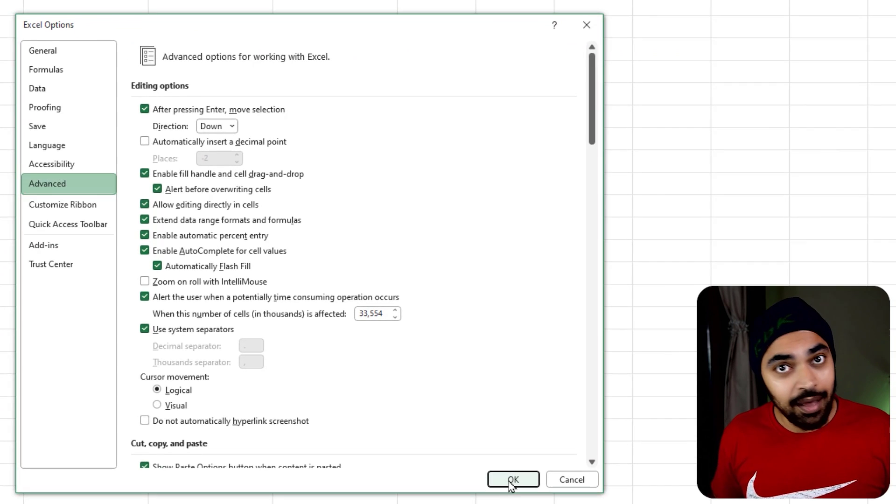
{"action": "left_click", "coordinate": [562, 495]}
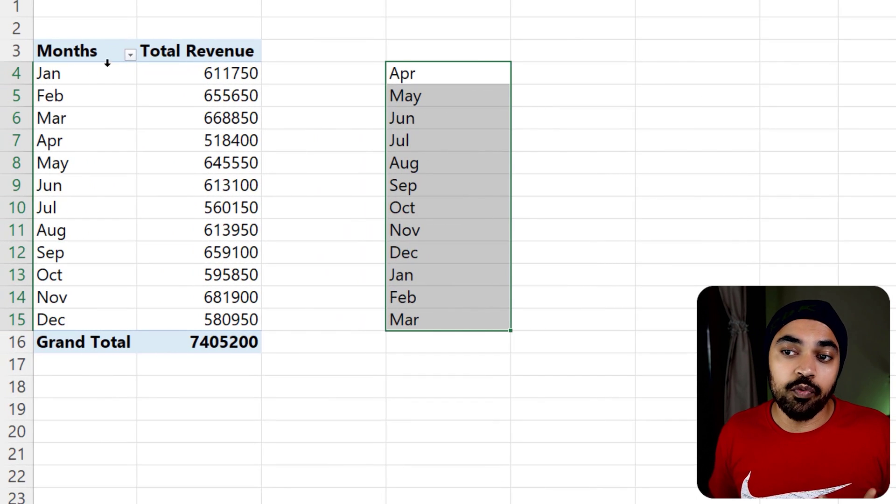
{"action": "left_click", "coordinate": [97, 52]}
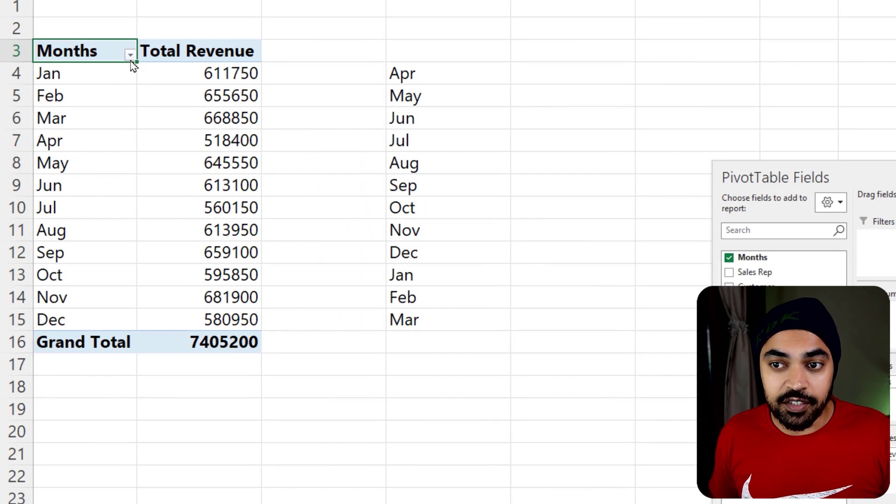
{"action": "left_click", "coordinate": [130, 55]}
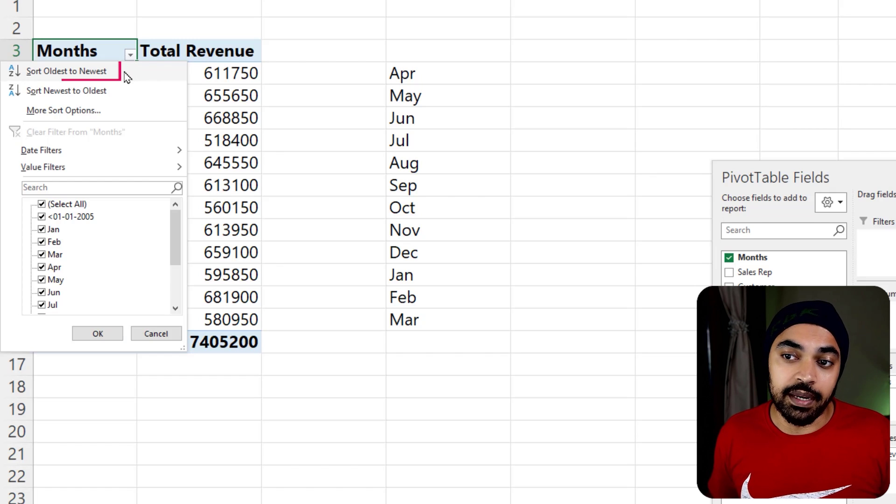
{"action": "left_click", "coordinate": [127, 77]}
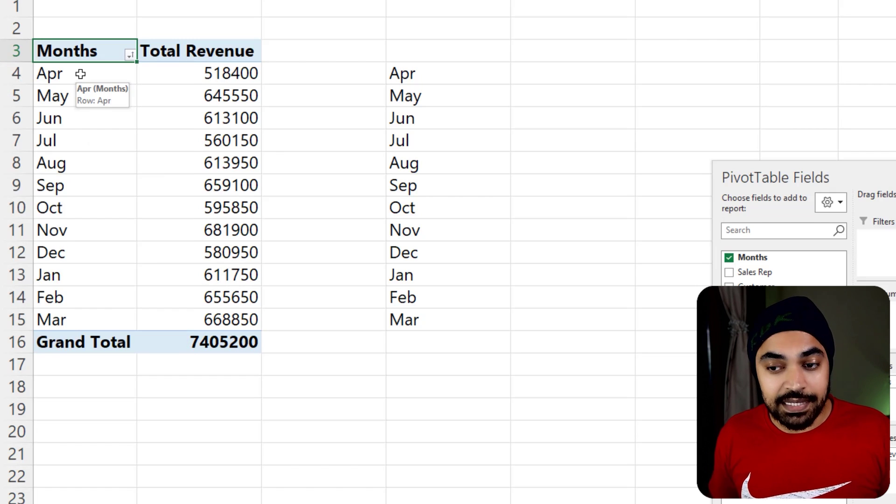
{"action": "left_click_drag", "start_coordinate": [76, 73], "coordinate": [90, 318]}
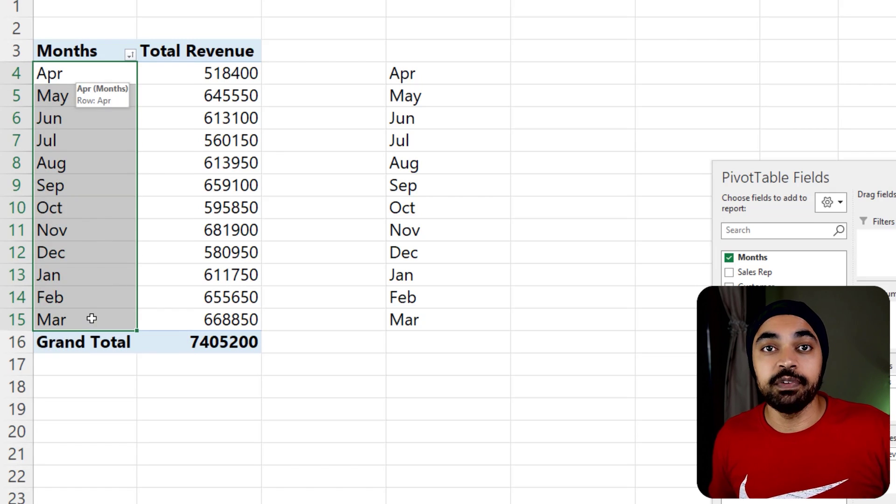
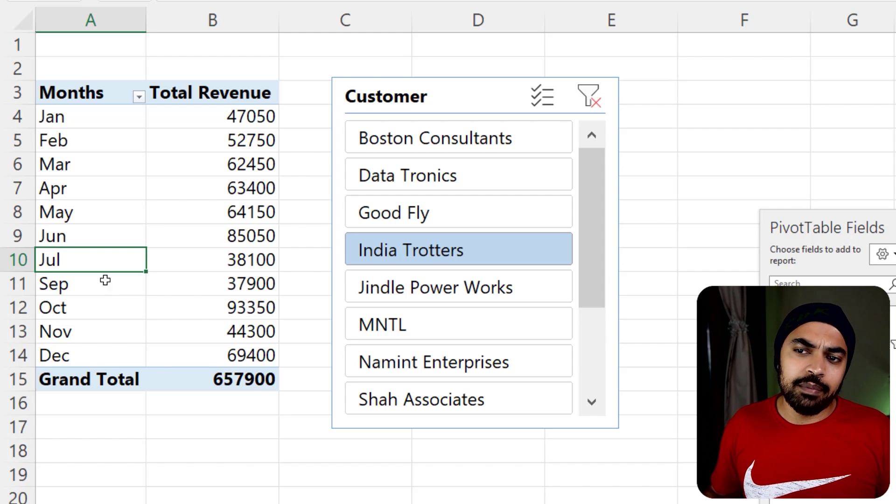
Step: Turn on showing items with no data in the Months field settings, and check the row for Aug
{"action": "left_click_drag", "start_coordinate": [100, 122], "coordinate": [106, 206]}
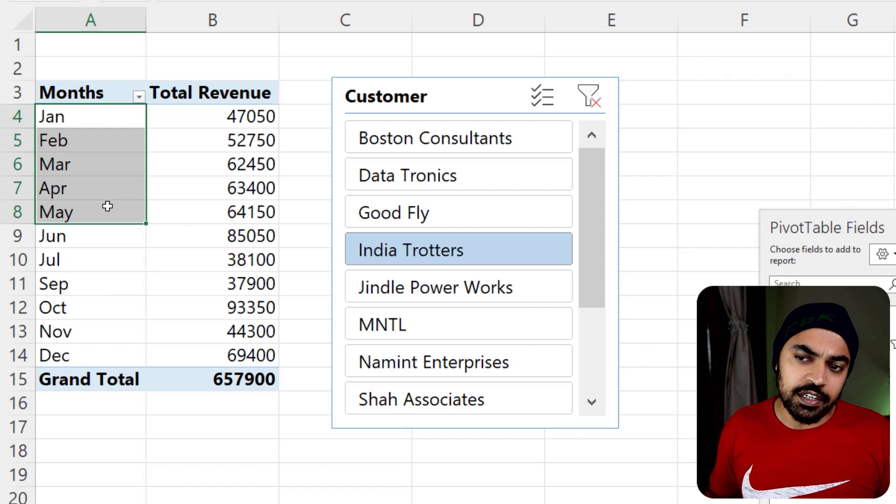
{"action": "left_click", "coordinate": [104, 150]}
{"action": "left_click", "coordinate": [100, 140]}
{"action": "right_click", "coordinate": [103, 148]}
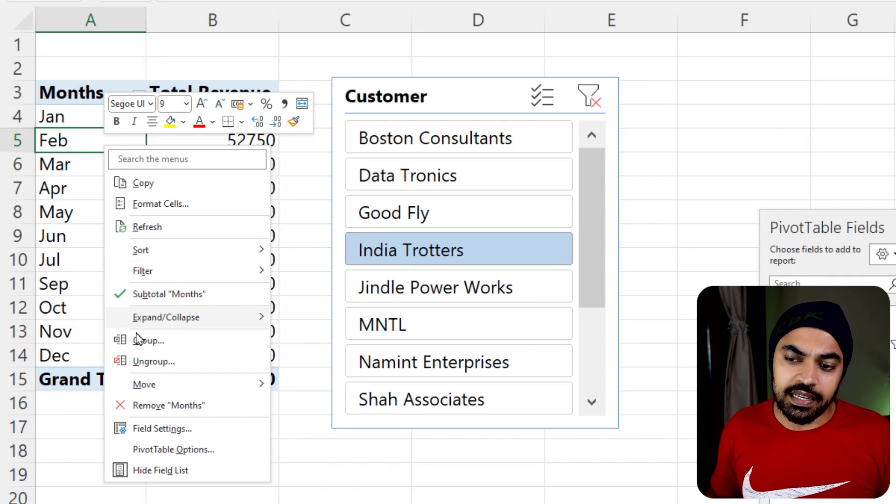
{"action": "left_click", "coordinate": [170, 430]}
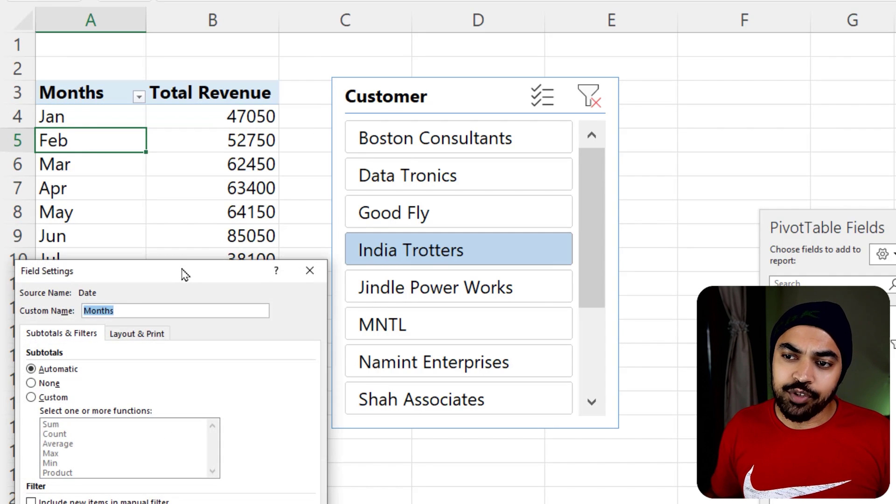
{"action": "left_click_drag", "start_coordinate": [252, 130], "coordinate": [253, 123]}
{"action": "left_click", "coordinate": [221, 192]}
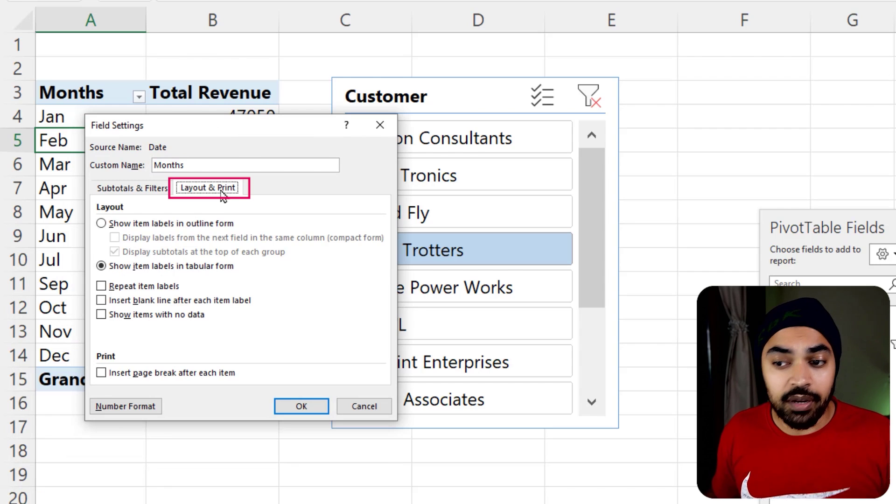
{"action": "left_click", "coordinate": [189, 322]}
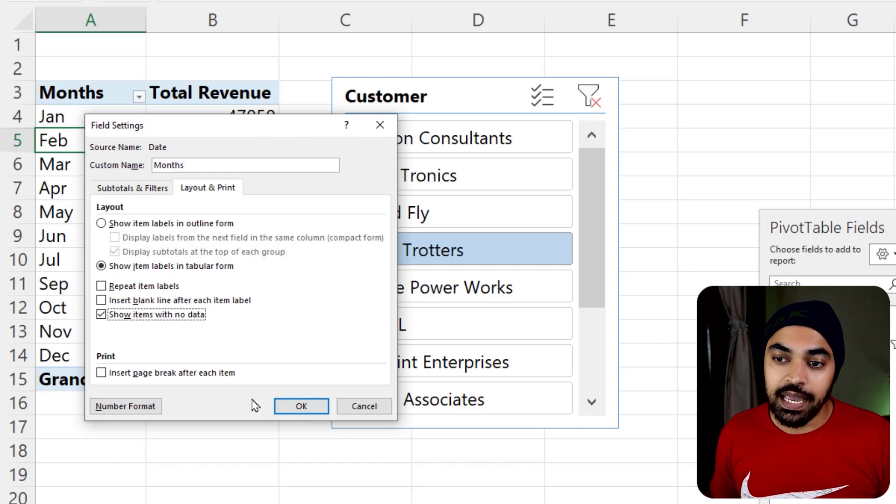
{"action": "left_click", "coordinate": [301, 406]}
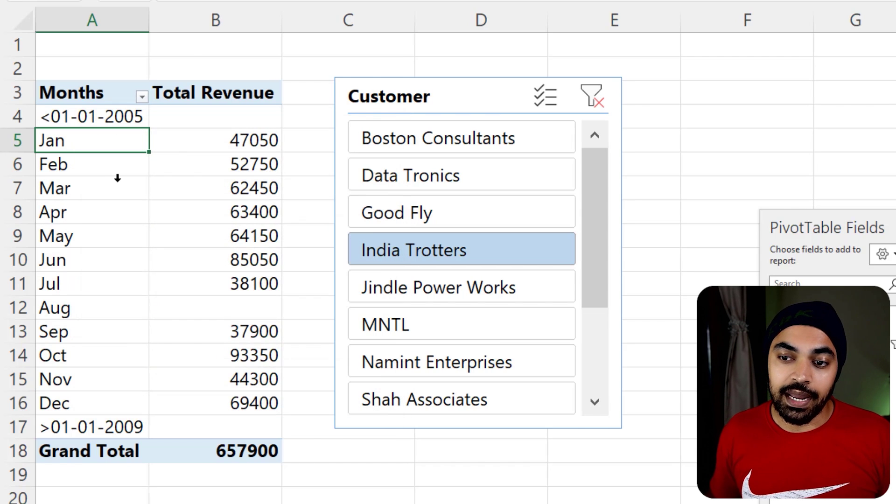
{"action": "left_click", "coordinate": [77, 309]}
{"action": "left_click", "coordinate": [228, 311]}
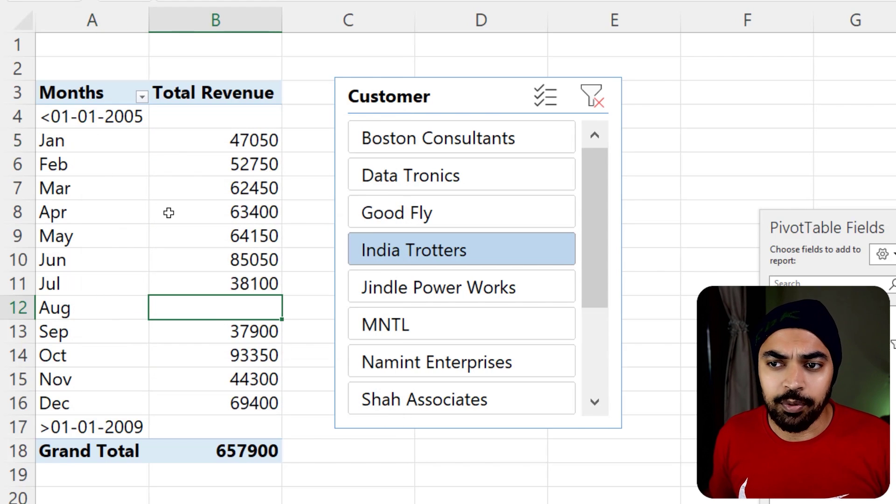
Step: Filter the <01-01-2005 and >01-01-2009 items out of the Months field
{"action": "left_click", "coordinate": [123, 114]}
{"action": "left_click", "coordinate": [141, 97]}
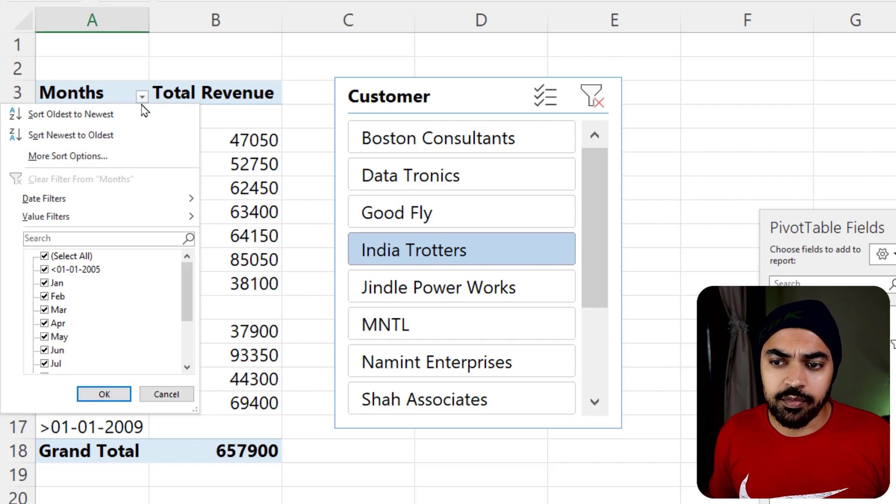
{"action": "left_click", "coordinate": [44, 269]}
{"action": "scroll", "coordinate": [140, 309], "scroll_direction": "down", "scroll_amount": 3}
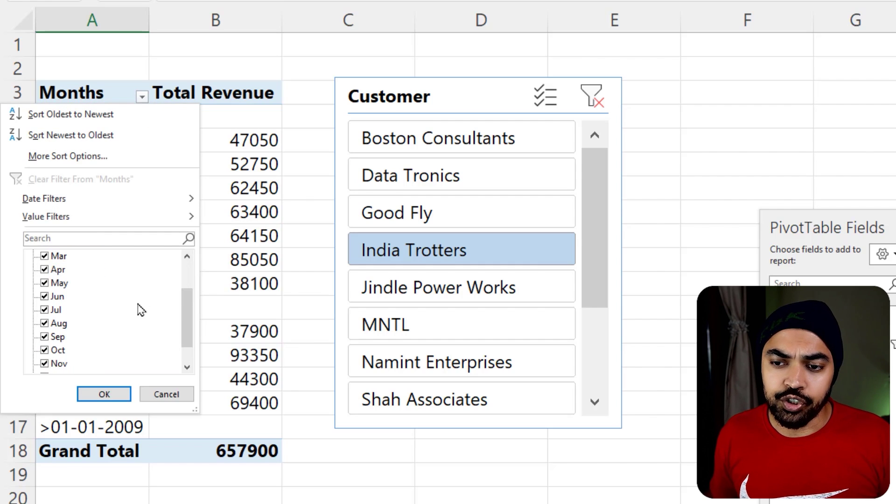
{"action": "left_click", "coordinate": [45, 363]}
{"action": "left_click", "coordinate": [108, 399]}
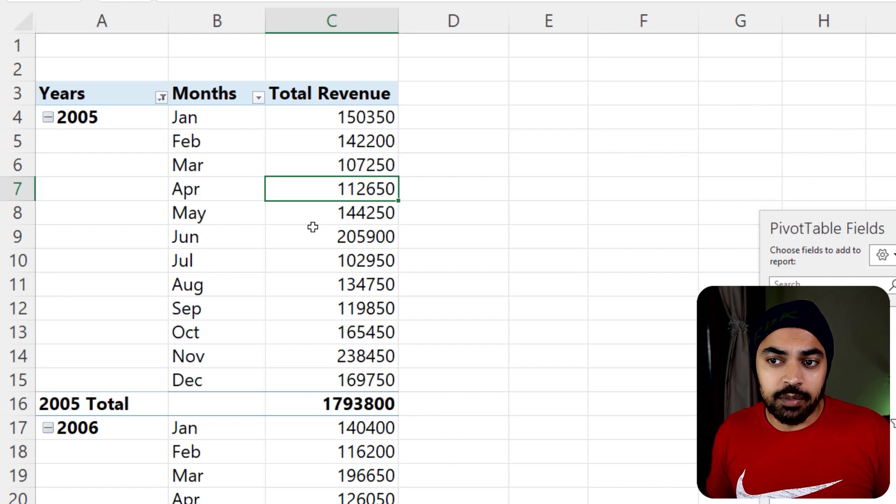
Step: Examine the monthly Total Revenue within each year to work out how a year-to-date total should accumulate and restart
{"action": "left_click", "coordinate": [104, 154]}
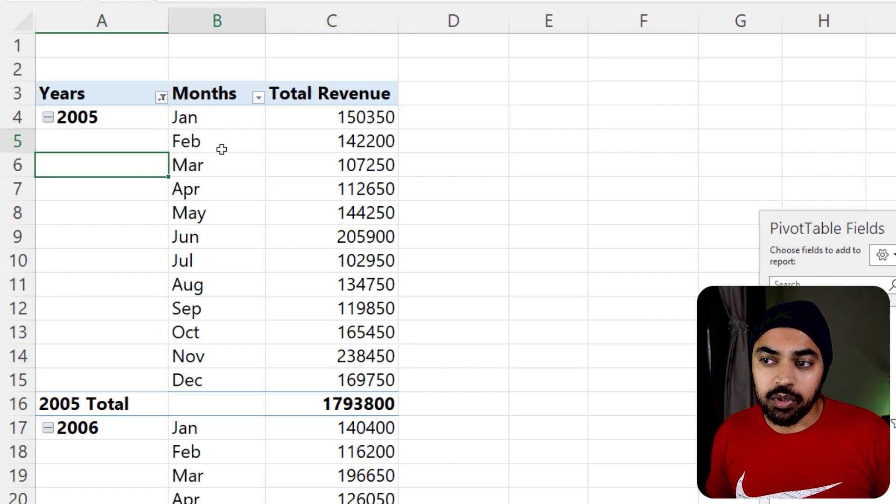
{"action": "left_click", "coordinate": [220, 148]}
{"action": "left_click", "coordinate": [299, 156]}
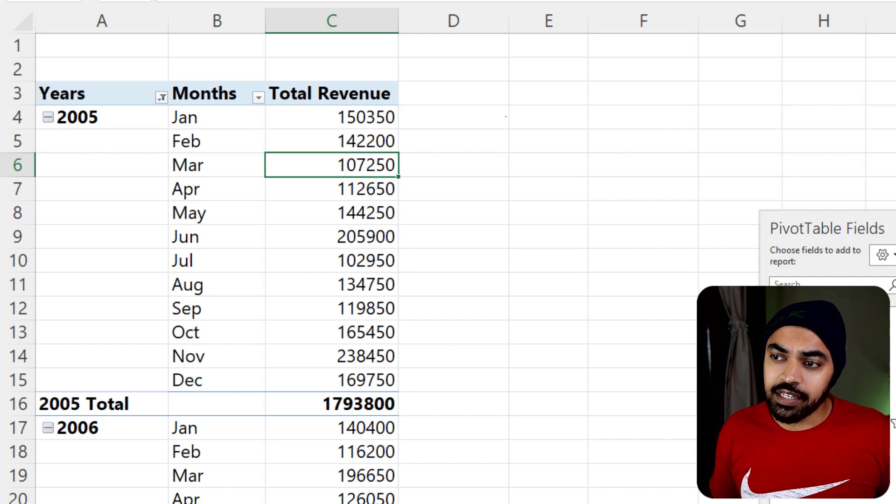
{"action": "left_click_drag", "start_coordinate": [460, 94], "coordinate": [460, 106]}
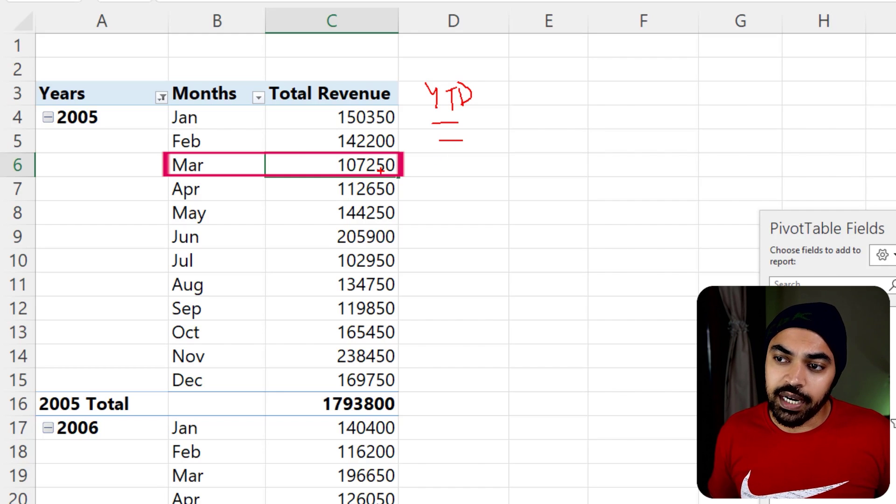
{"action": "mouse_move", "coordinate": [337, 103]}
{"action": "left_mouse_down"}
{"action": "mouse_move", "coordinate": [390, 154]}
{"action": "mouse_move", "coordinate": [393, 172]}
{"action": "left_mouse_up"}
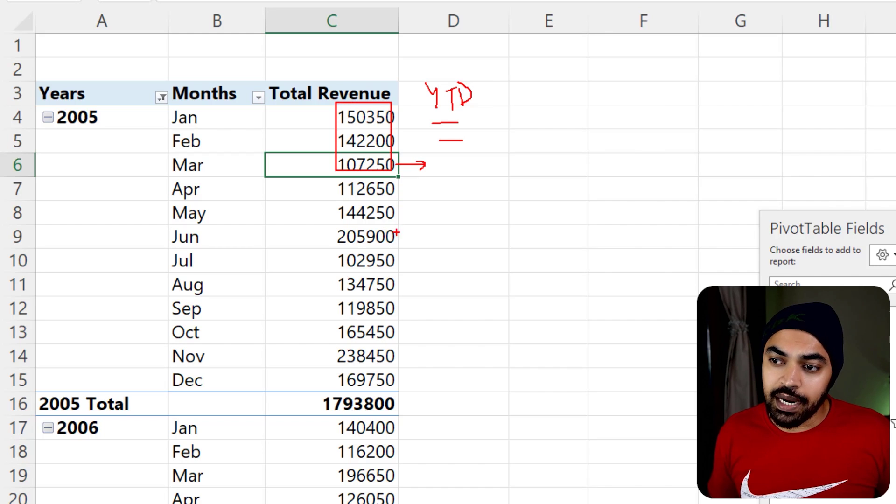
{"action": "mouse_move", "coordinate": [329, 99]}
{"action": "left_mouse_down"}
{"action": "mouse_move", "coordinate": [392, 191]}
{"action": "mouse_move", "coordinate": [409, 235]}
{"action": "mouse_move", "coordinate": [400, 247]}
{"action": "mouse_move", "coordinate": [429, 243]}
{"action": "left_mouse_up"}
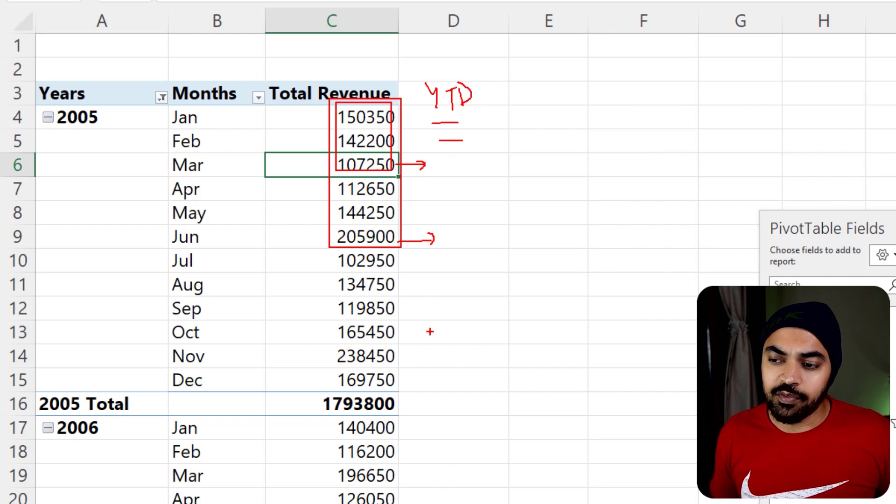
{"action": "left_click_drag", "start_coordinate": [411, 386], "coordinate": [482, 386]}
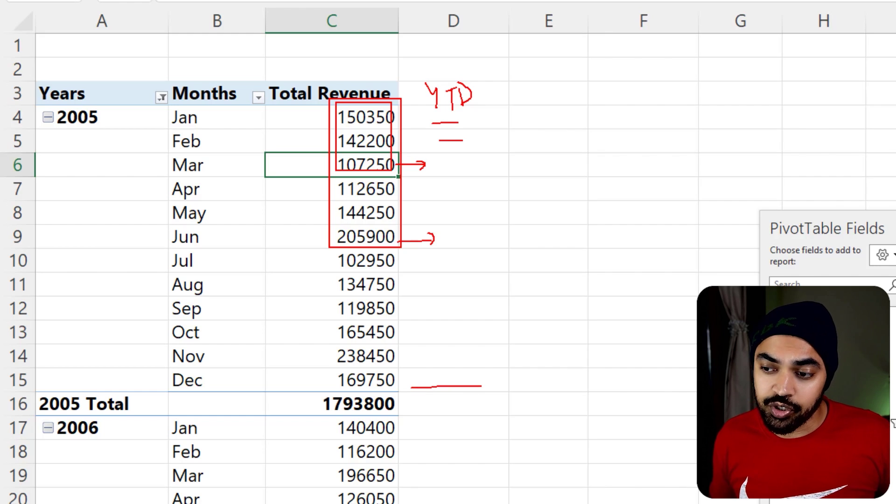
{"action": "mouse_move", "coordinate": [422, 432]}
{"action": "left_mouse_down"}
{"action": "mouse_move", "coordinate": [461, 441]}
{"action": "mouse_move", "coordinate": [476, 433]}
{"action": "left_mouse_up"}
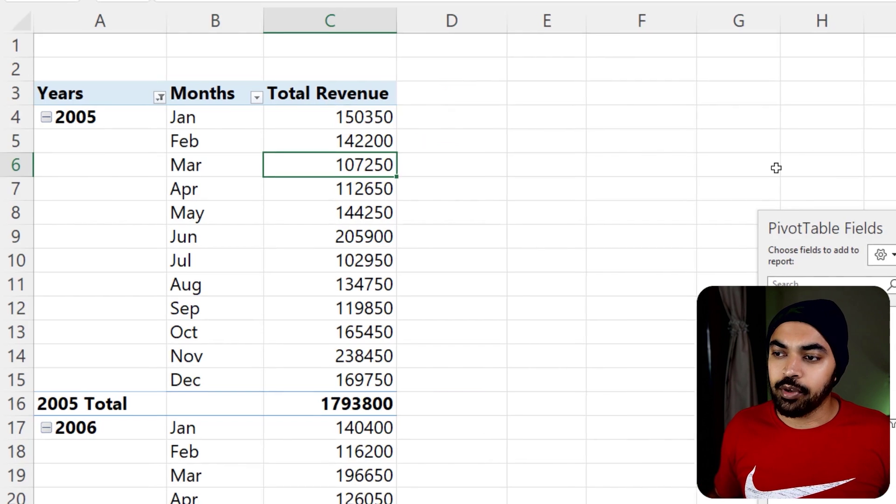
Step: Add the Amount field to the pivot table's Values area again, below Total Revenue
{"action": "left_click_drag", "start_coordinate": [784, 226], "coordinate": [452, 72]}
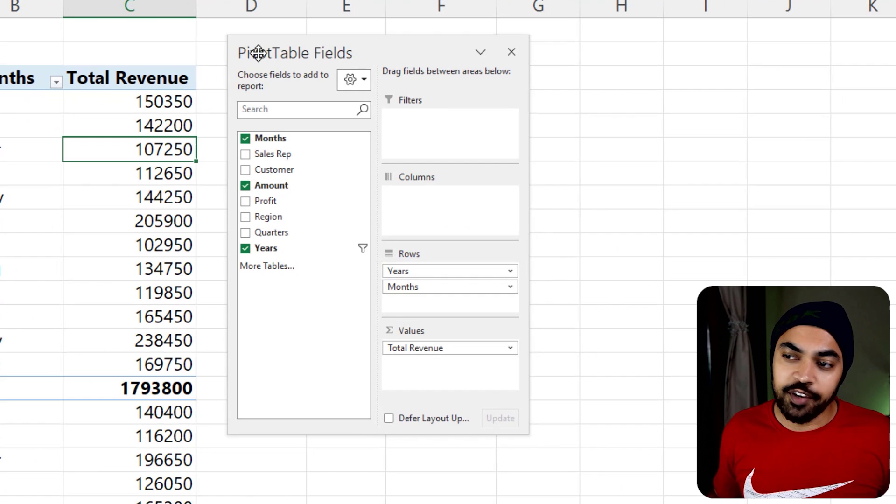
{"action": "left_click_drag", "start_coordinate": [258, 52], "coordinate": [256, 64]}
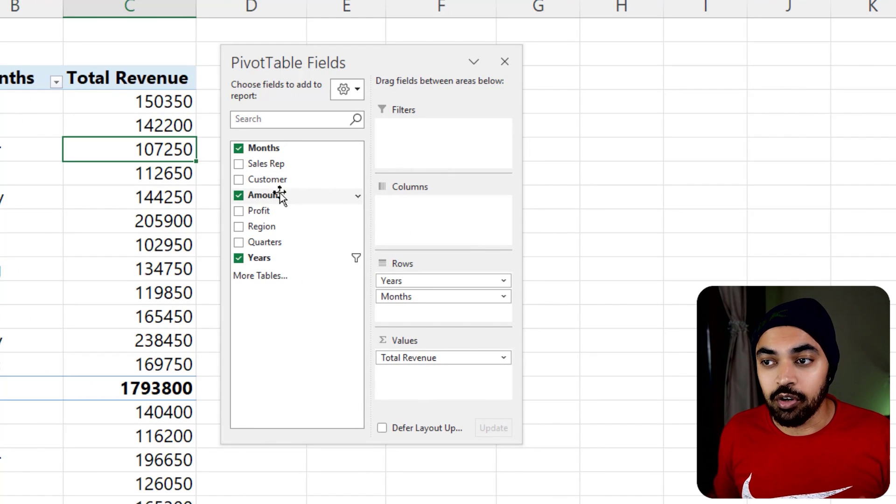
{"action": "mouse_move", "coordinate": [289, 189]}
{"action": "left_mouse_down"}
{"action": "mouse_move", "coordinate": [276, 186]}
{"action": "mouse_move", "coordinate": [279, 204]}
{"action": "mouse_move", "coordinate": [173, 59]}
{"action": "left_mouse_up"}
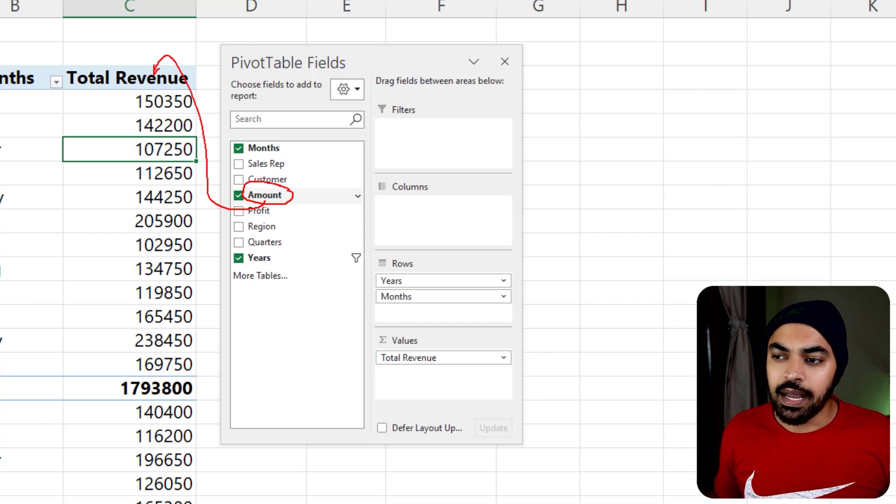
{"action": "mouse_move", "coordinate": [306, 194]}
{"action": "left_mouse_down"}
{"action": "mouse_move", "coordinate": [387, 376]}
{"action": "mouse_move", "coordinate": [416, 379]}
{"action": "left_mouse_up"}
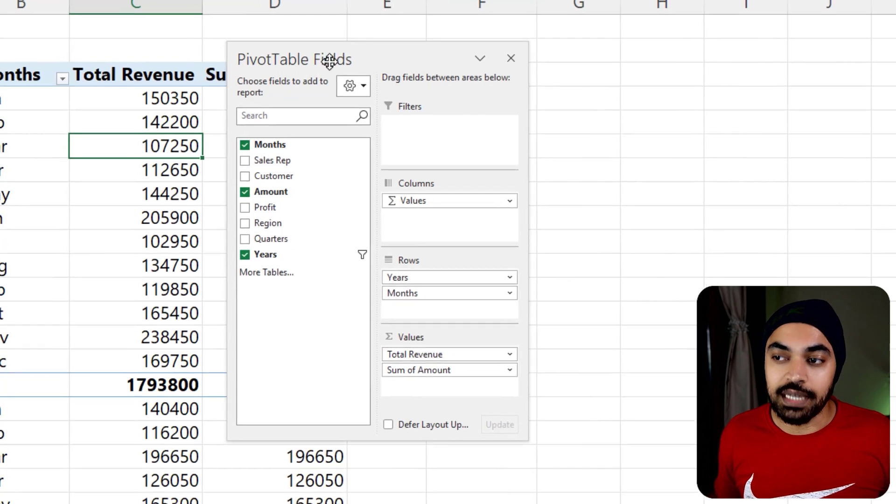
{"action": "left_click_drag", "start_coordinate": [330, 64], "coordinate": [511, 65]}
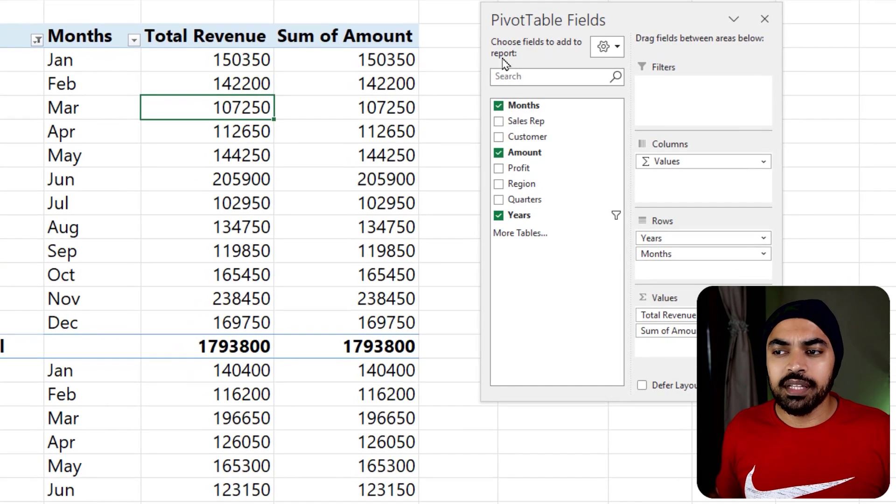
Step: Show the Sum of Amount values as a running total with Months as the base field, and check the accumulated 2005 values
{"action": "left_click", "coordinate": [219, 67]}
{"action": "left_click", "coordinate": [387, 85]}
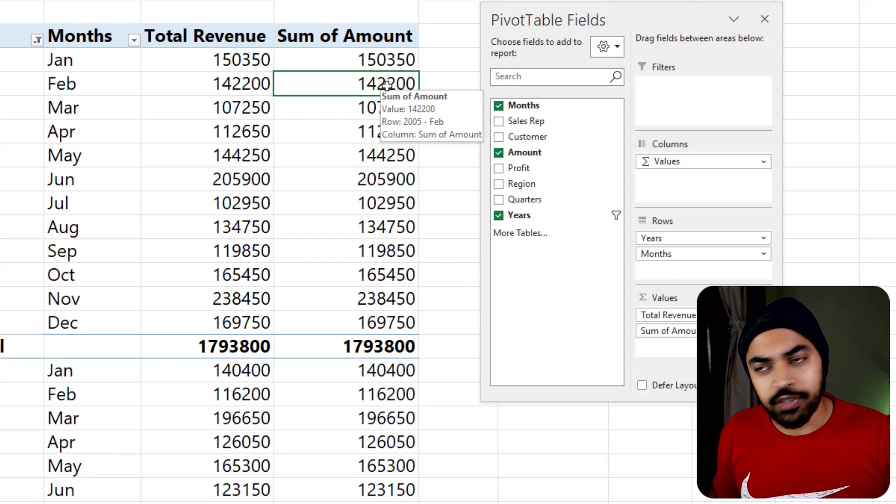
{"action": "right_click", "coordinate": [351, 59]}
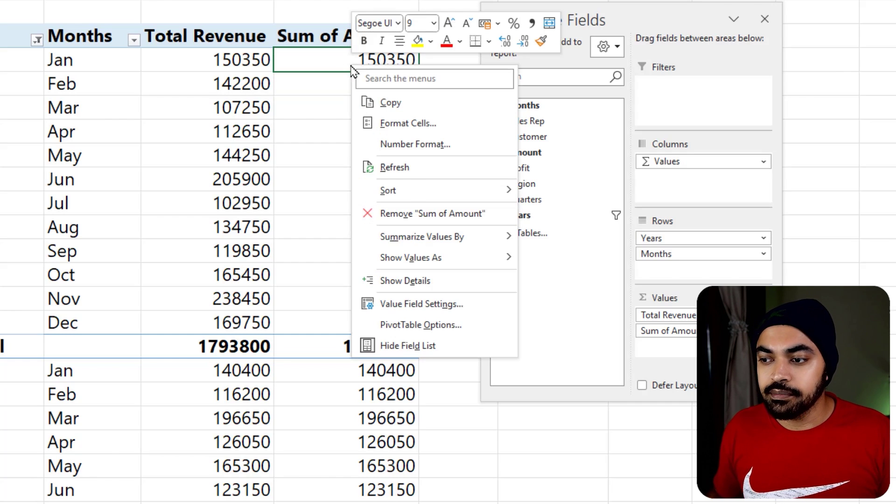
{"action": "mouse_move", "coordinate": [403, 260]}
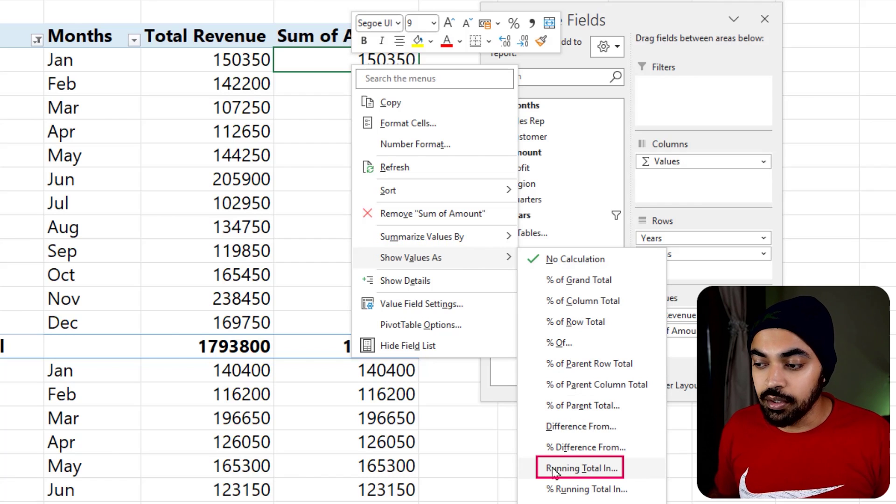
{"action": "left_click", "coordinate": [581, 470]}
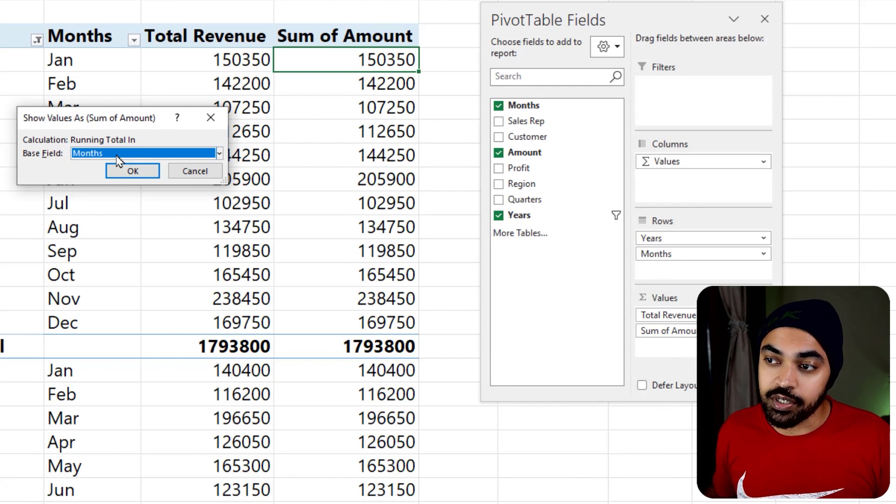
{"action": "left_click", "coordinate": [127, 173]}
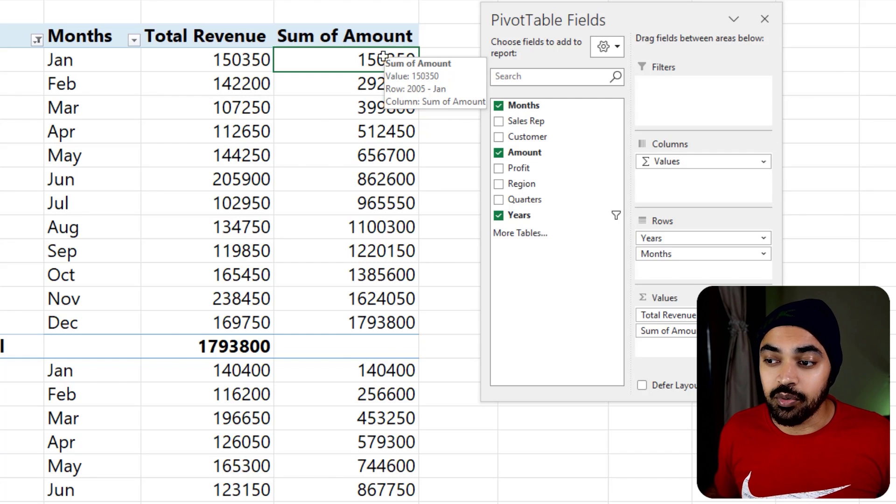
{"action": "left_click_drag", "start_coordinate": [373, 59], "coordinate": [368, 273]}
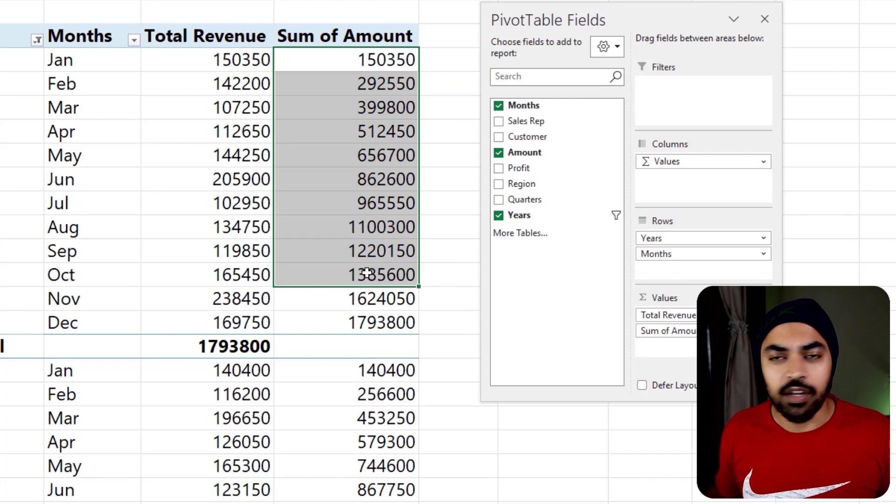
Step: Rename the Sum of Amount column header to YTD Revenue
{"action": "left_click", "coordinate": [335, 36]}
{"action": "type", "text": "YTD"}
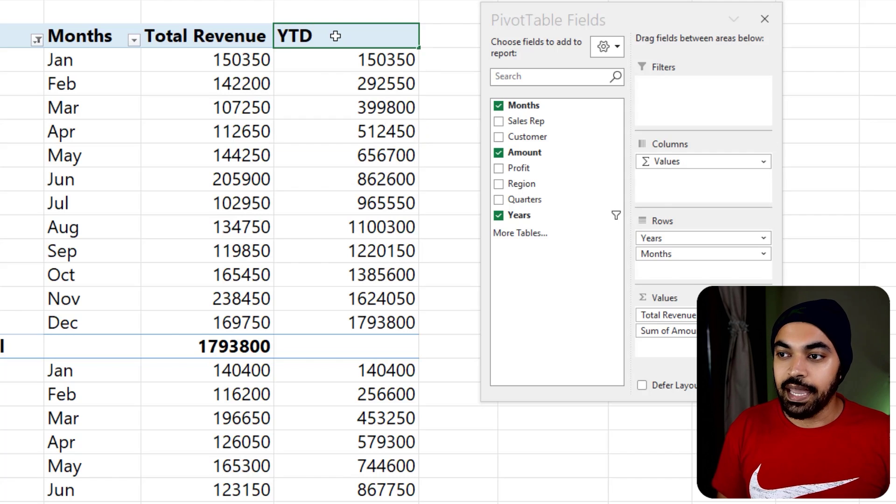
{"action": "type", "text": " Revenue"}
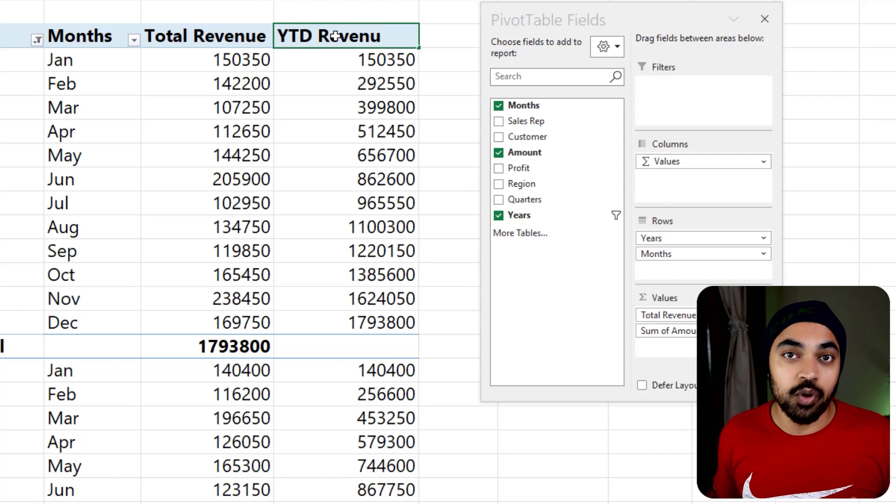
{"action": "key", "text": "Return"}
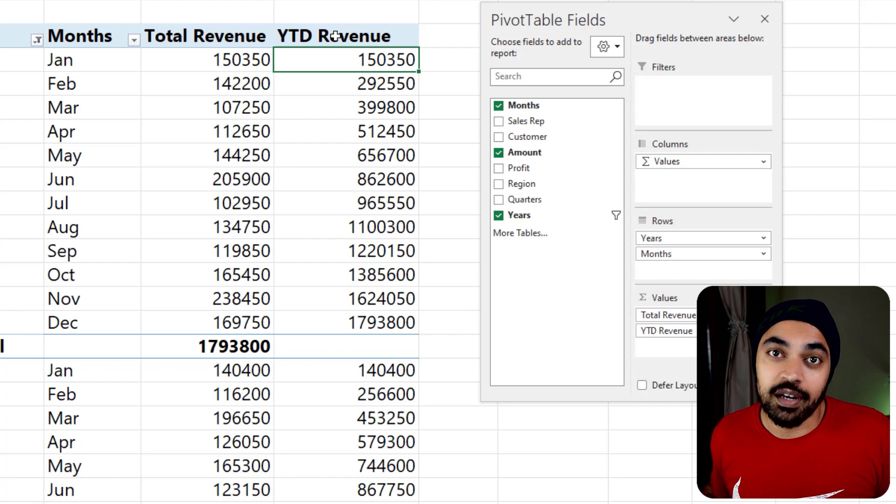
Step: Compare Total Revenue for January 2006 with January 2005 to explain year-on-year growth
{"action": "left_click_drag", "start_coordinate": [566, 14], "coordinate": [662, 35]}
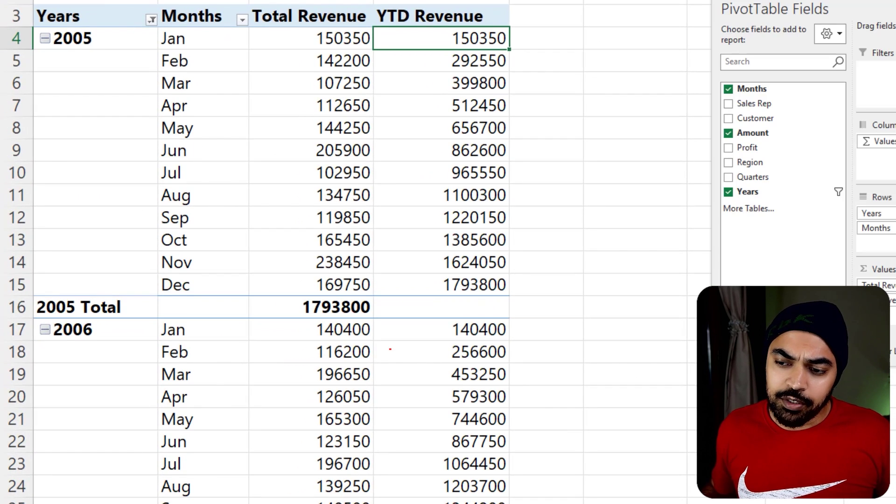
{"action": "left_click_drag", "start_coordinate": [294, 317], "coordinate": [377, 343]}
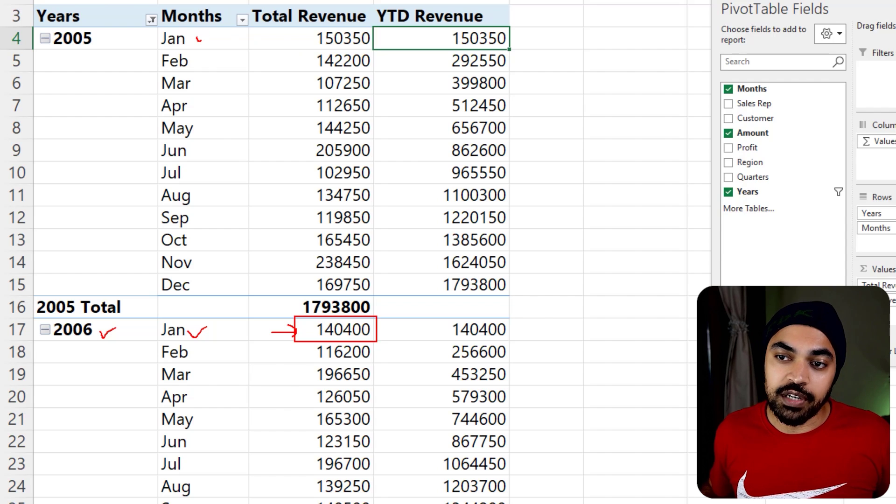
{"action": "left_click_drag", "start_coordinate": [53, 29], "coordinate": [87, 18]}
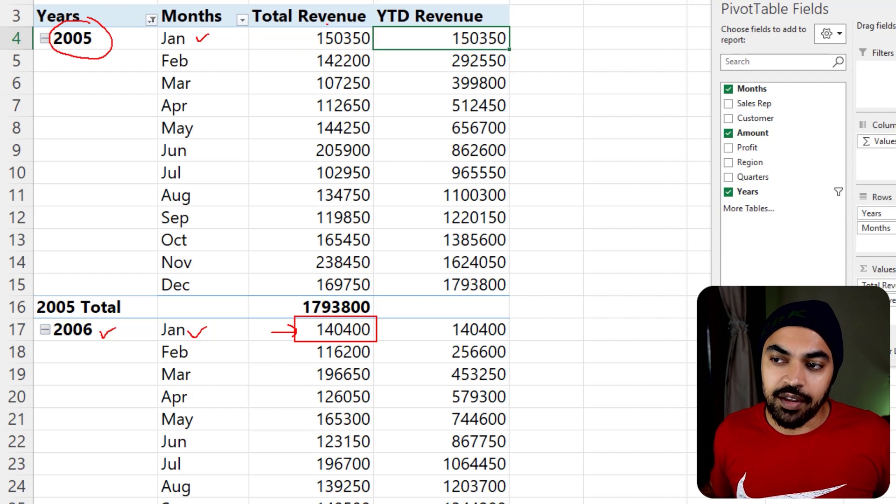
{"action": "left_click_drag", "start_coordinate": [305, 24], "coordinate": [374, 49]}
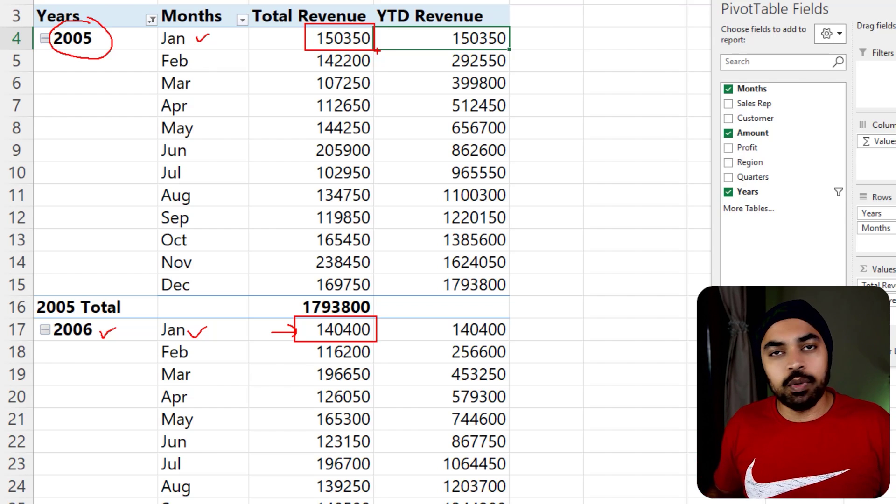
{"action": "key", "text": "Escape"}
Step: Calculate the January 2006 growth over January 2005 in cell E17 with =C17/C4-1, and clear the cell
{"action": "left_click", "coordinate": [563, 331]}
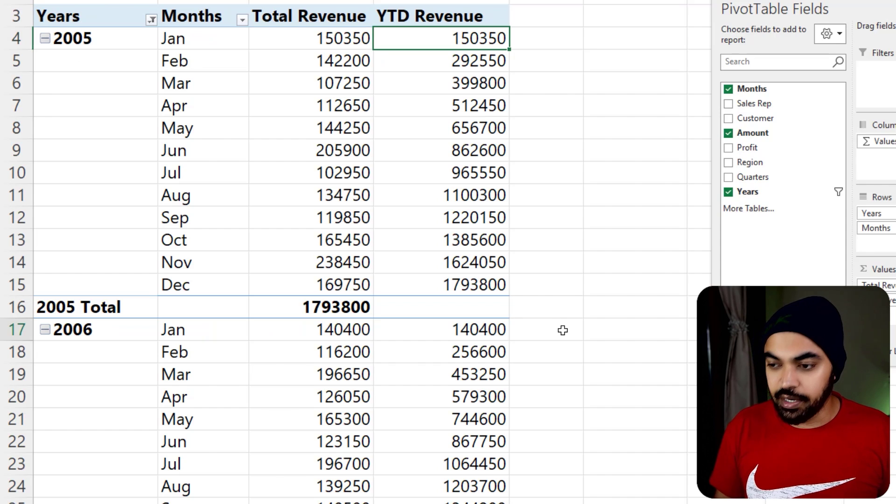
{"action": "type", "text": "="}
{"action": "key", "text": "Left"}
{"action": "key", "text": "Left"}
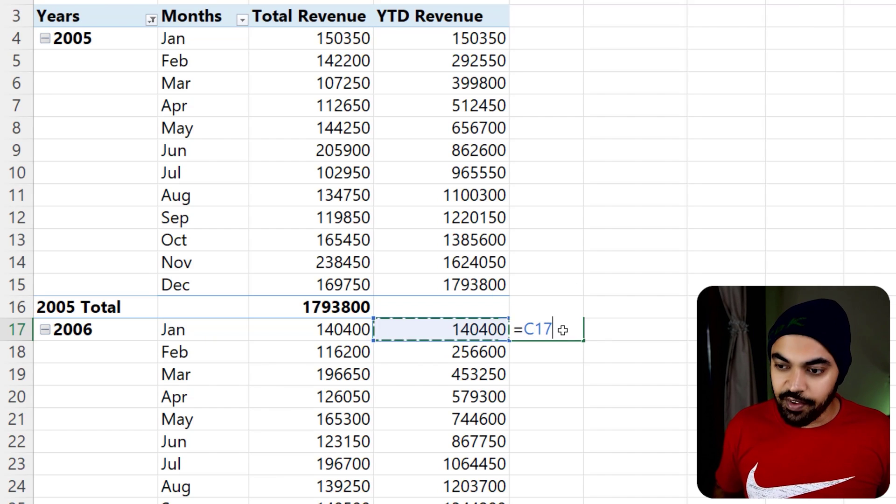
{"action": "type", "text": "/"}
{"action": "key", "text": "Left"}
{"action": "key", "text": "Left"}
{"action": "key", "text": "Up"}
{"action": "key", "text": "Up"}
{"action": "key", "text": "Up"}
{"action": "key", "text": "Up"}
{"action": "key", "text": "Up"}
{"action": "key", "text": "Up"}
{"action": "key", "text": "Up"}
{"action": "key", "text": "Up"}
{"action": "key", "text": "Up"}
{"action": "key", "text": "Up"}
{"action": "key", "text": "Up"}
{"action": "key", "text": "Up"}
{"action": "key", "text": "Up"}
{"action": "key", "text": "Up"}
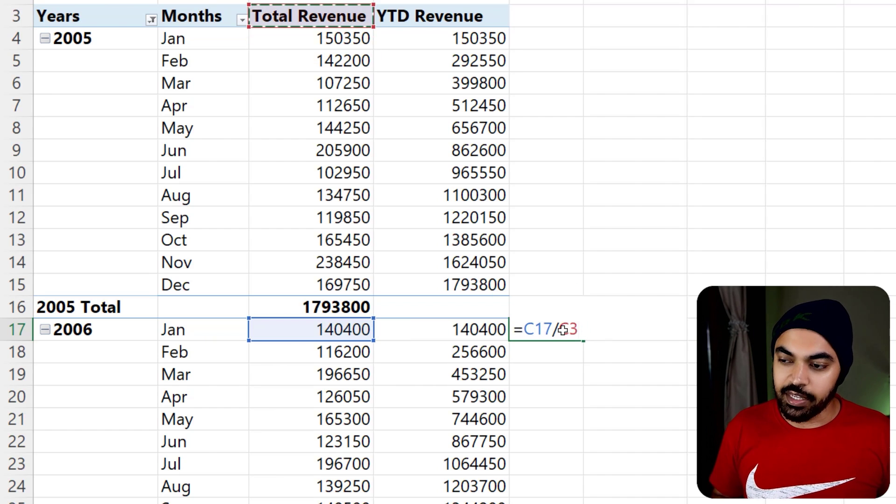
{"action": "key", "text": "Down"}
{"action": "type", "text": "-1"}
{"action": "key", "text": "Escape"}
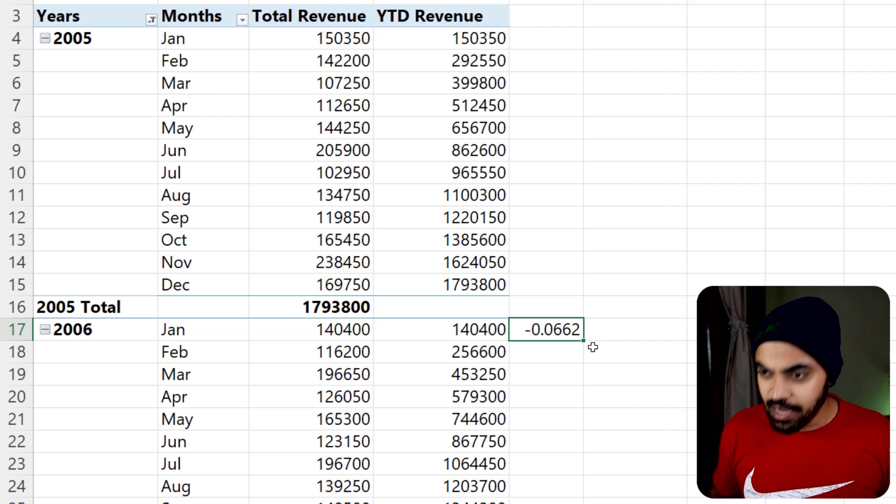
{"action": "key", "text": "Delete"}
Step: Add the Amount field to the Values area once more, below YTD Revenue
{"action": "left_click", "coordinate": [360, 119]}
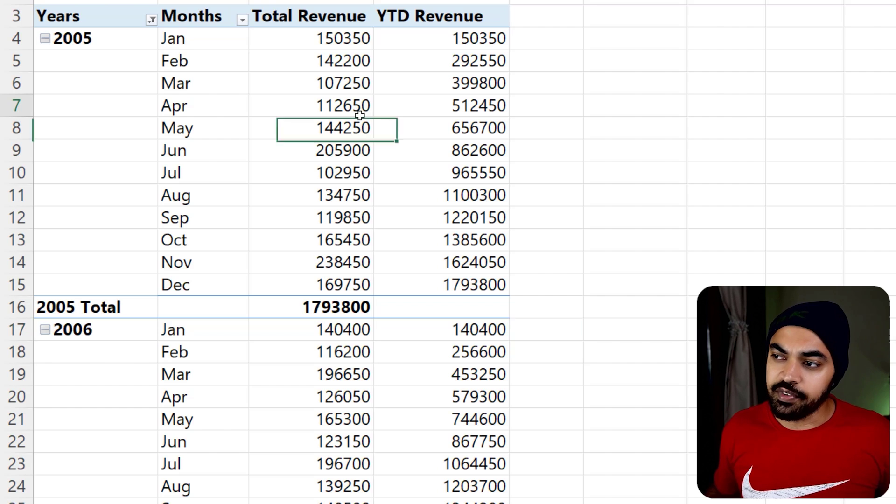
{"action": "left_click", "coordinate": [368, 109]}
{"action": "left_click_drag", "start_coordinate": [756, 8], "coordinate": [599, 1]}
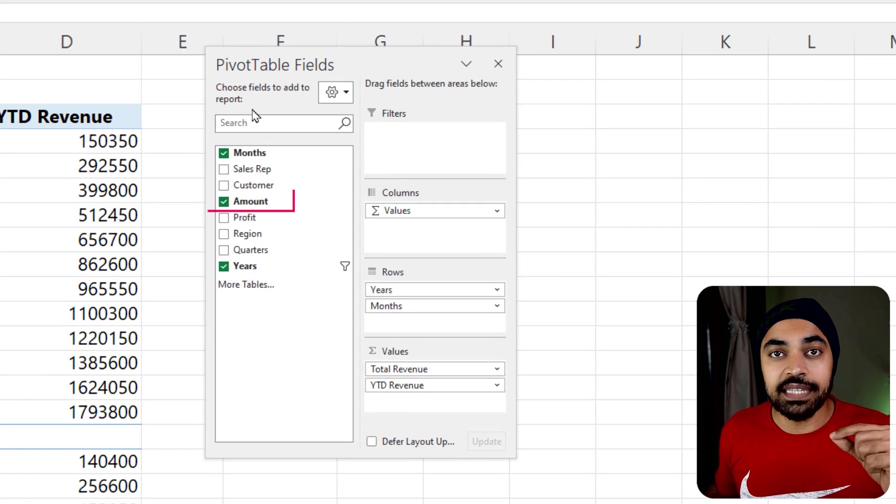
{"action": "left_click_drag", "start_coordinate": [264, 210], "coordinate": [402, 401]}
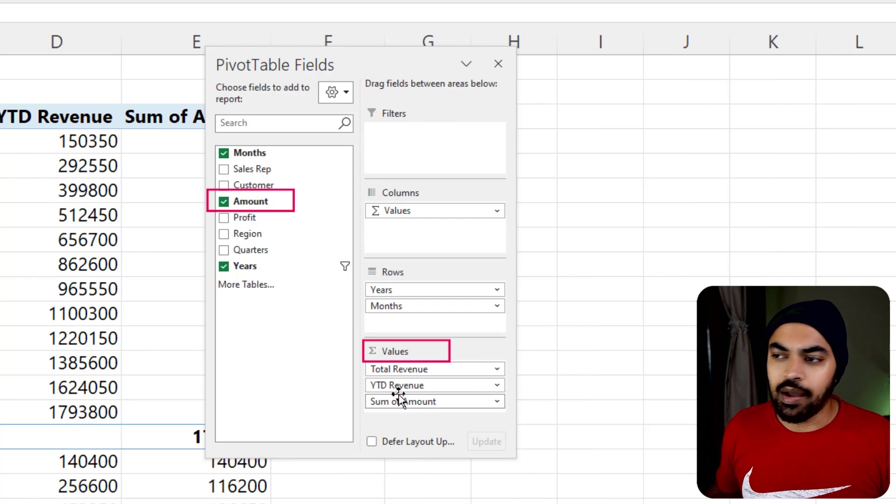
{"action": "left_click_drag", "start_coordinate": [299, 64], "coordinate": [432, 74]}
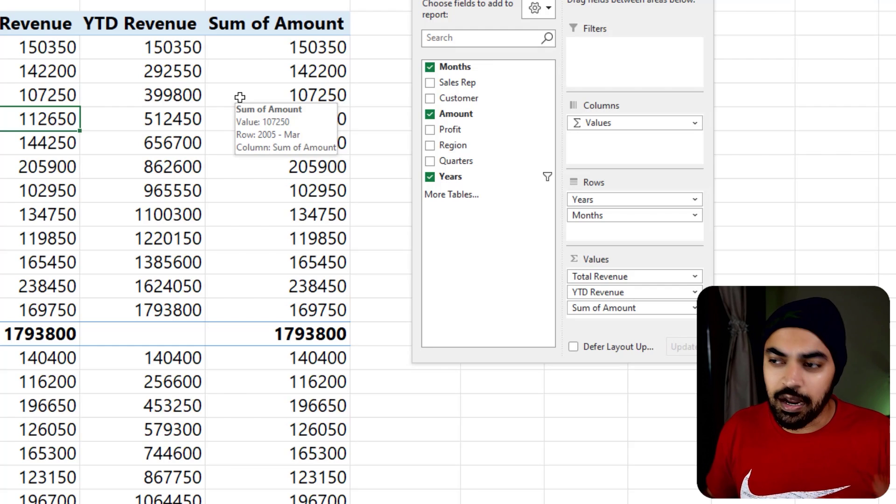
Step: Show the new Sum of Amount values as % Difference From, with Years as base field and (previous) as base item
{"action": "right_click", "coordinate": [269, 97]}
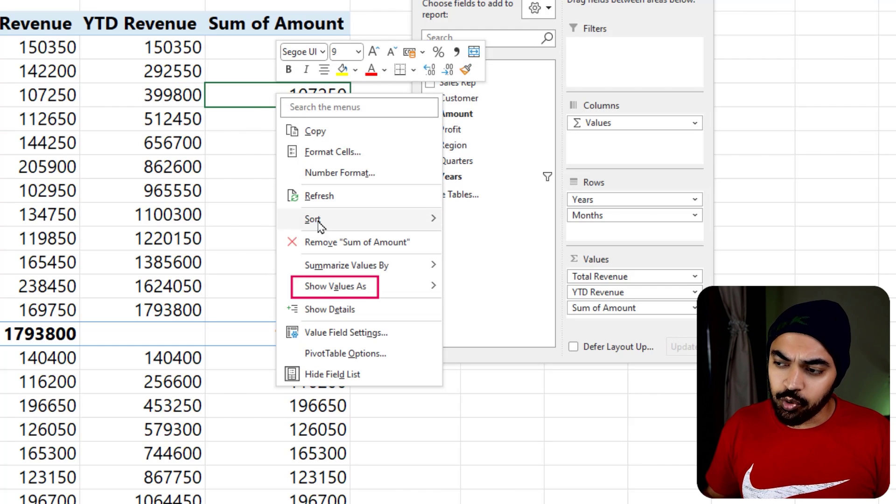
{"action": "mouse_move", "coordinate": [317, 287]}
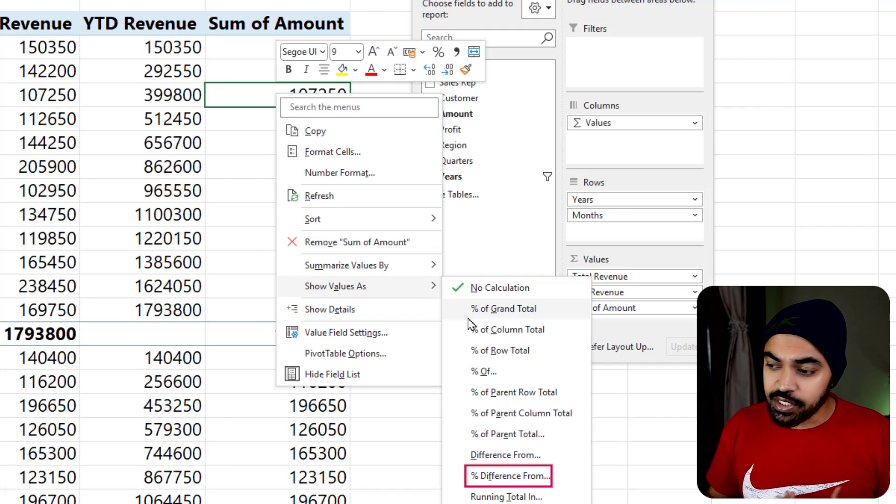
{"action": "left_click", "coordinate": [508, 476]}
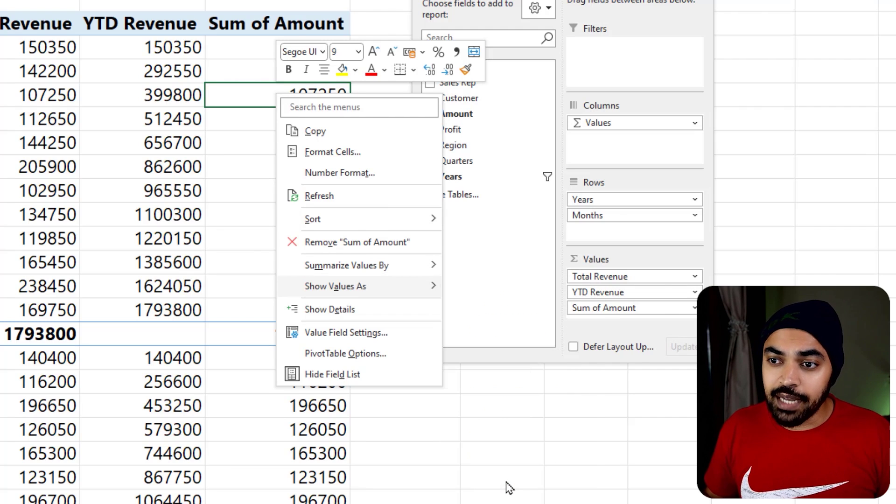
{"action": "left_click_drag", "start_coordinate": [5, 97], "coordinate": [254, 54]}
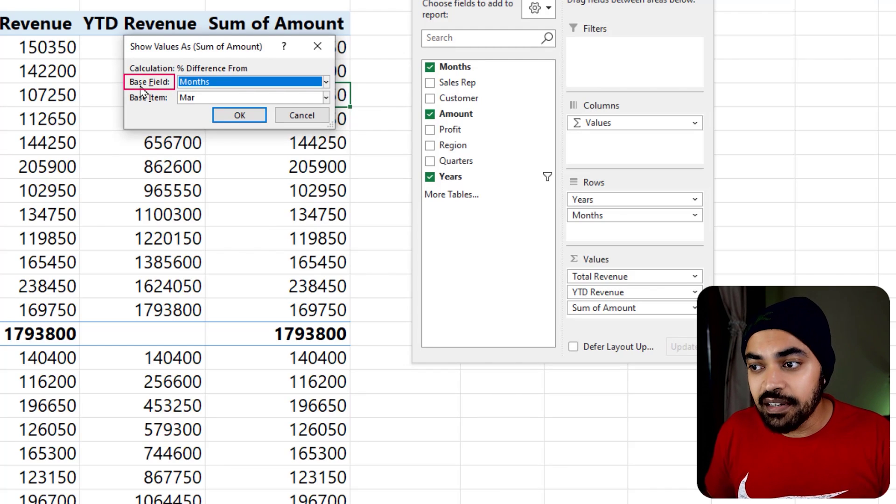
{"action": "left_click", "coordinate": [218, 83]}
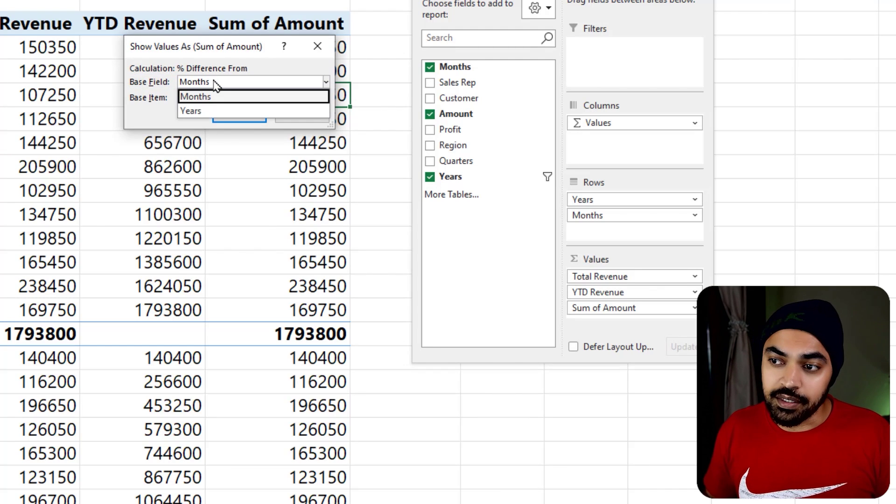
{"action": "left_click", "coordinate": [212, 112]}
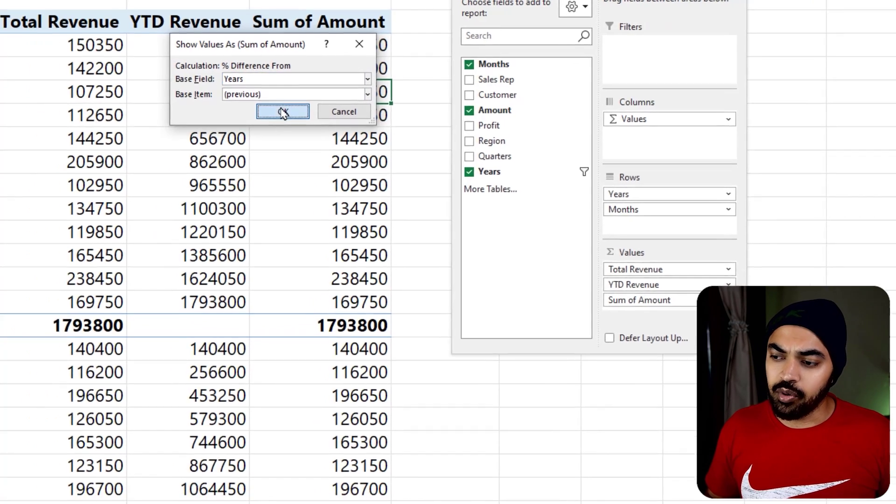
{"action": "left_click", "coordinate": [240, 115]}
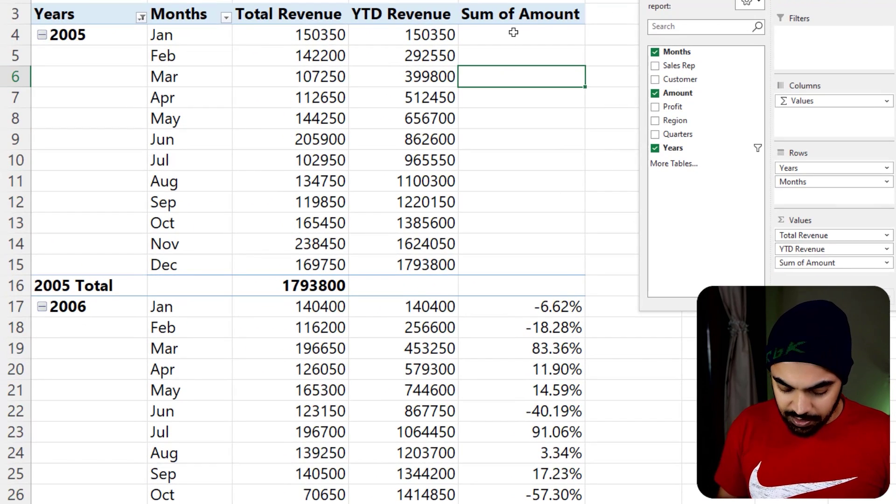
Step: Rename the percentage difference column's header to Yoy%
{"action": "left_click", "coordinate": [510, 14]}
{"action": "type", "text": "Yoy%"}
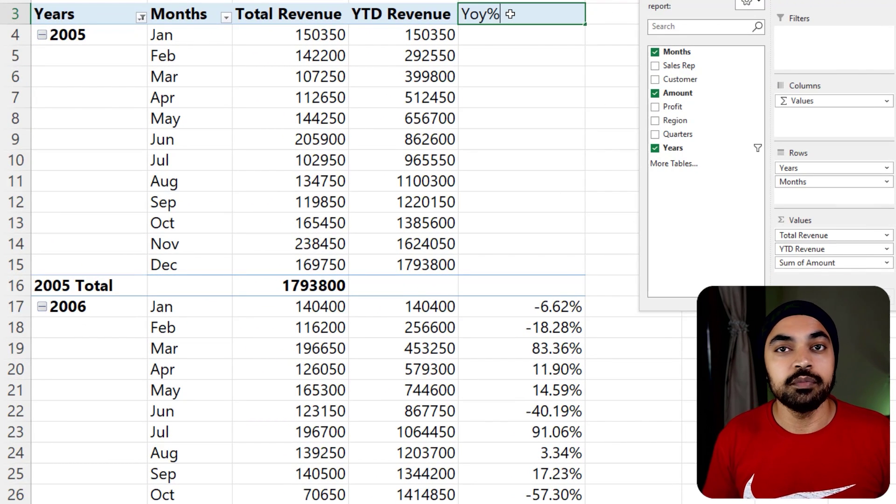
{"action": "key", "text": "Return"}
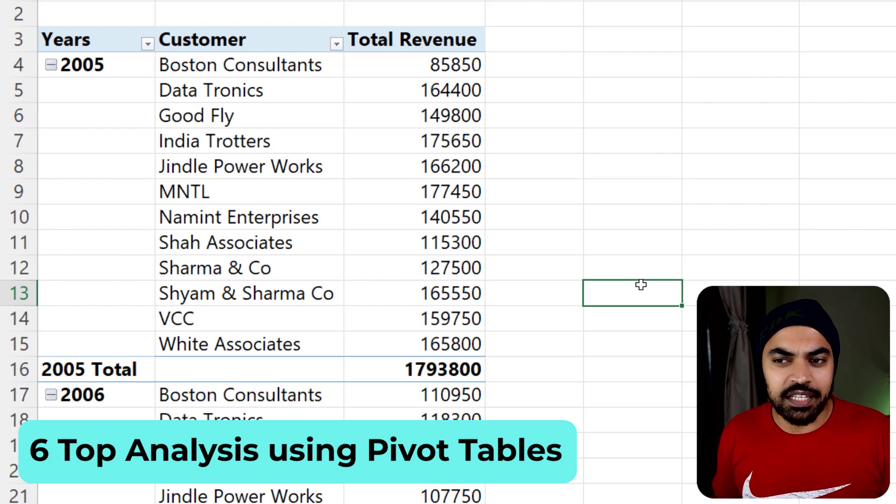
Step: Filter the Customer field with a Top 10 value filter to the top 3 items by Total Revenue
{"action": "left_click", "coordinate": [102, 115]}
{"action": "left_click", "coordinate": [158, 116]}
{"action": "left_click", "coordinate": [423, 117]}
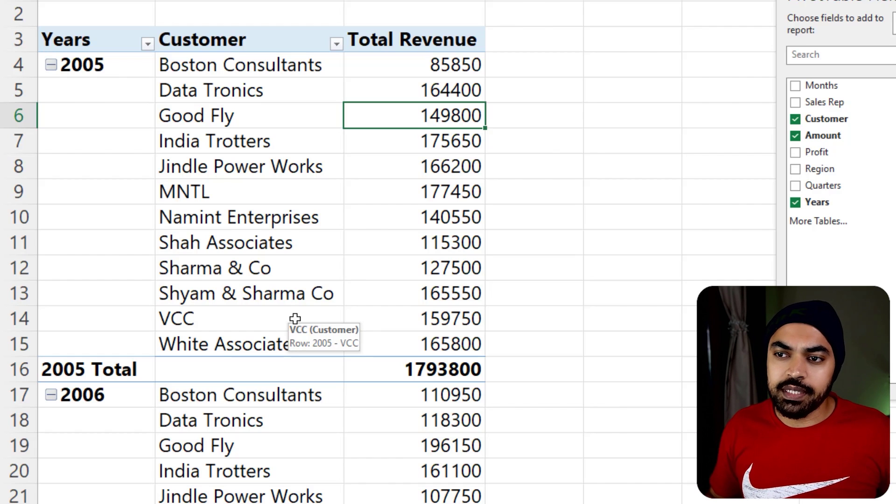
{"action": "left_click", "coordinate": [266, 45]}
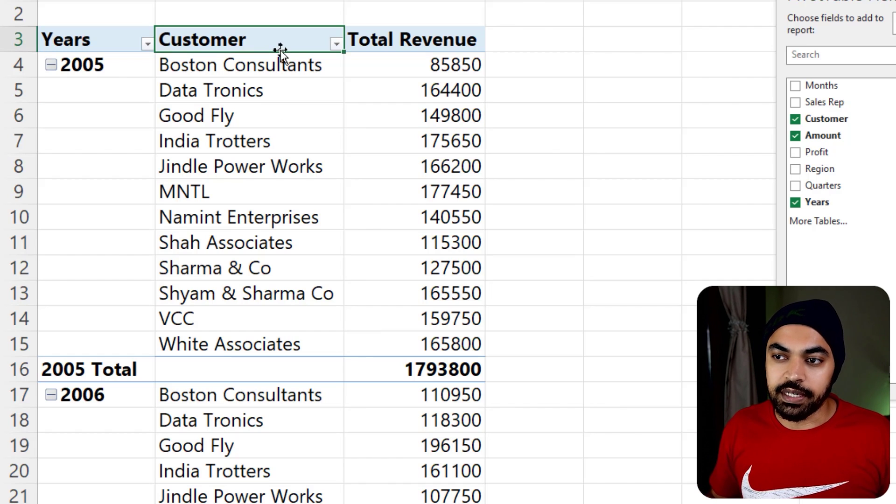
{"action": "left_click", "coordinate": [336, 44]}
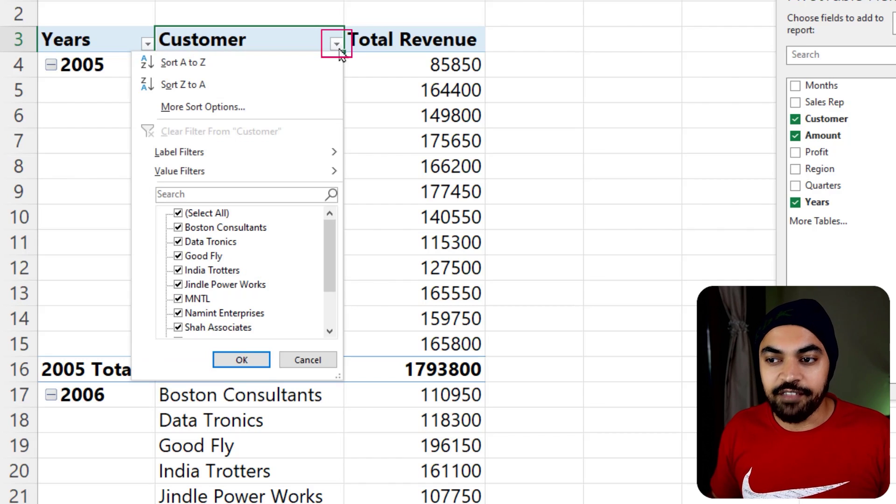
{"action": "mouse_move", "coordinate": [322, 173]}
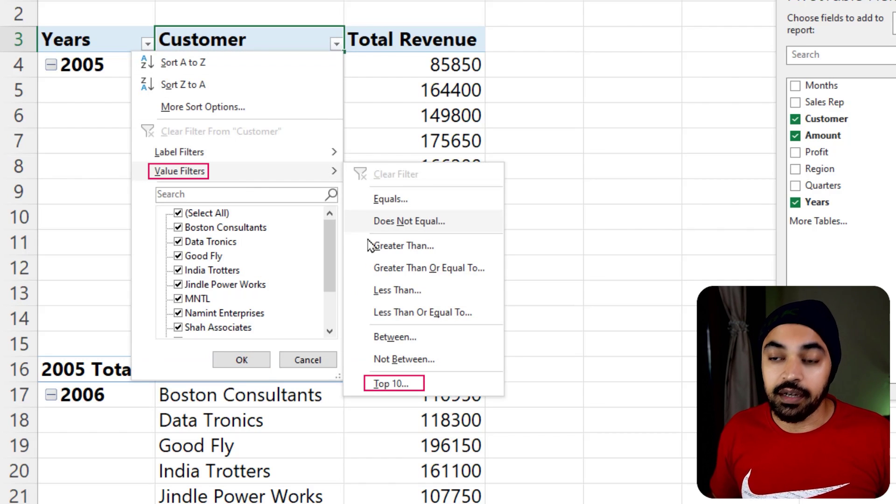
{"action": "left_click", "coordinate": [379, 387]}
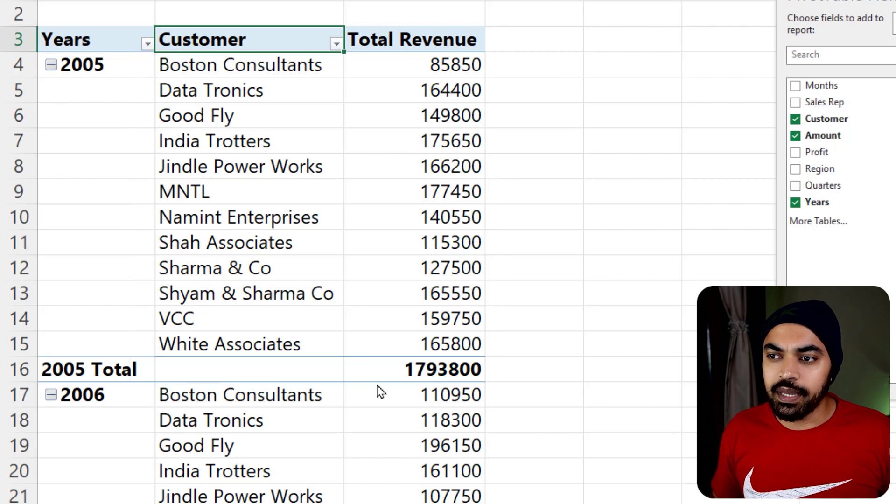
{"action": "left_click_drag", "start_coordinate": [510, 44], "coordinate": [365, 52]}
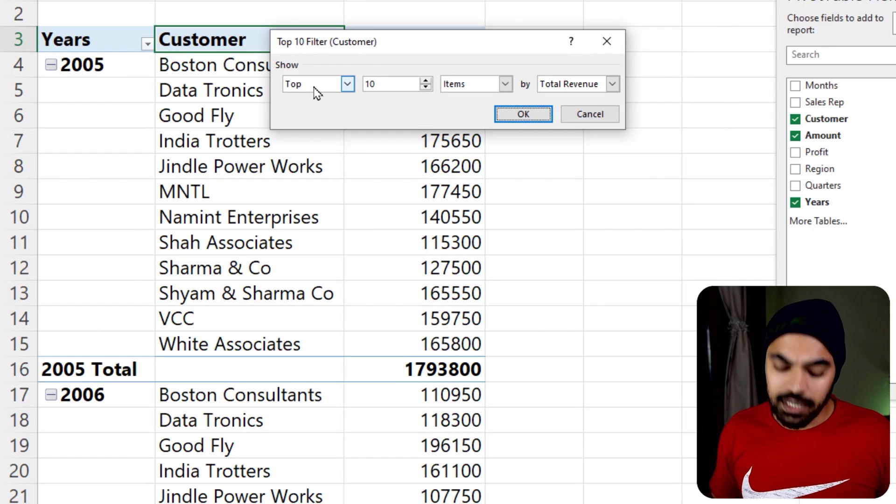
{"action": "double_click", "coordinate": [372, 84]}
{"action": "type", "text": "3"}
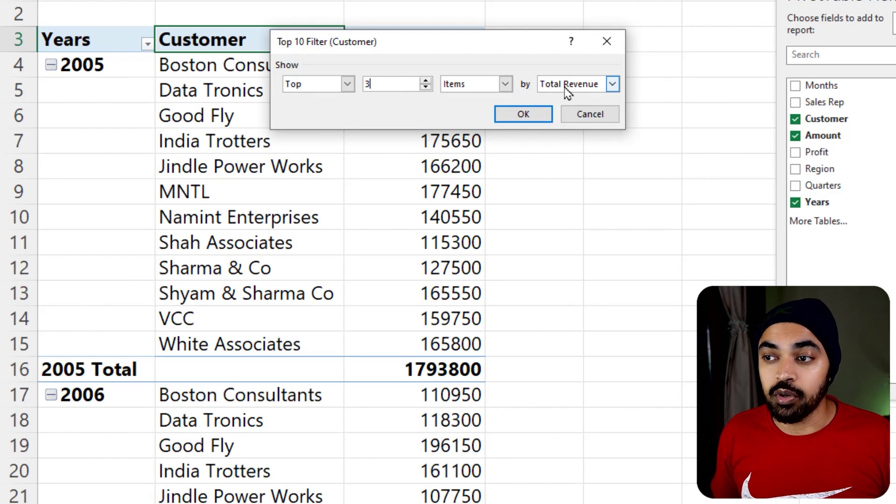
{"action": "left_click_drag", "start_coordinate": [495, 61], "coordinate": [483, 138]}
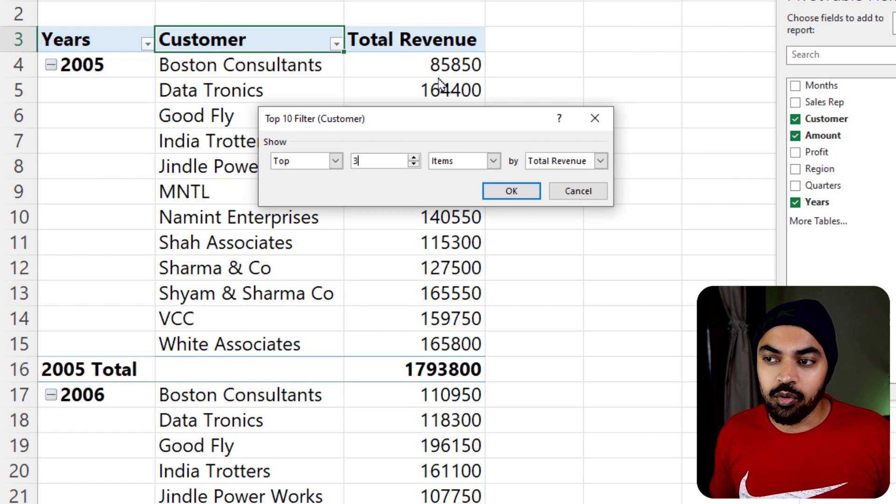
{"action": "left_click", "coordinate": [511, 189]}
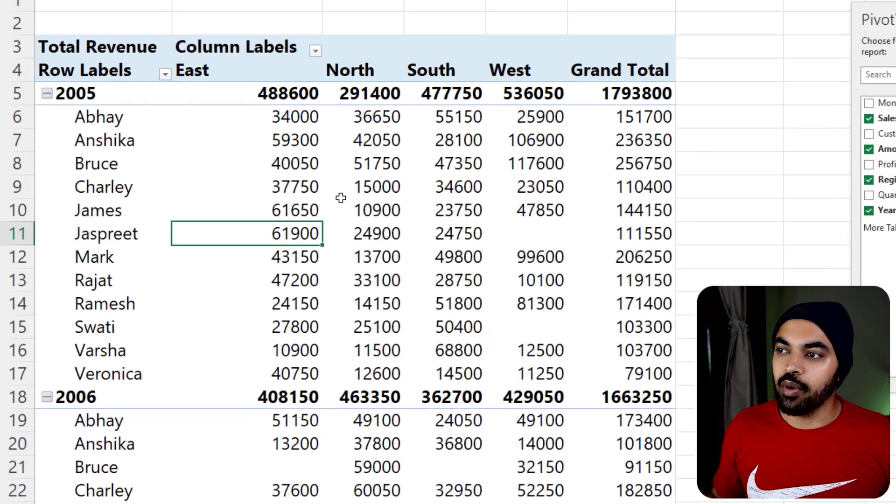
Step: Show the pivot table of yearly sales rep revenue by region in tabular form
{"action": "left_click", "coordinate": [386, 142]}
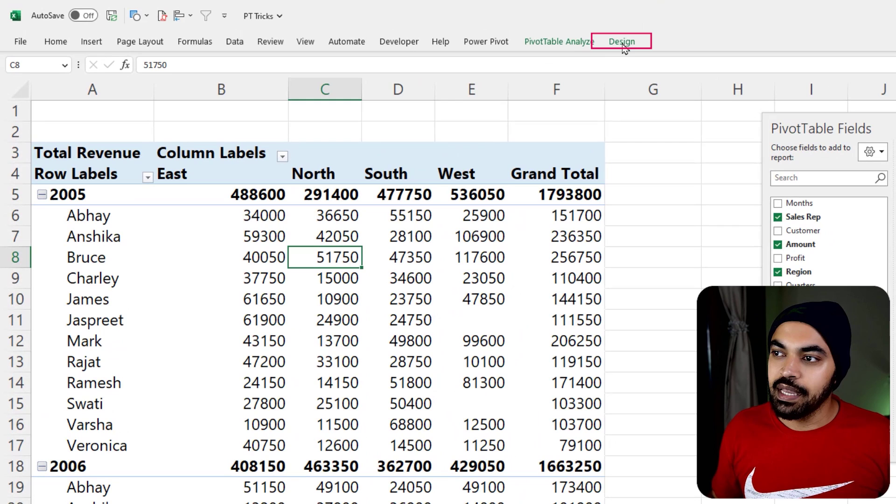
{"action": "left_click", "coordinate": [623, 44]}
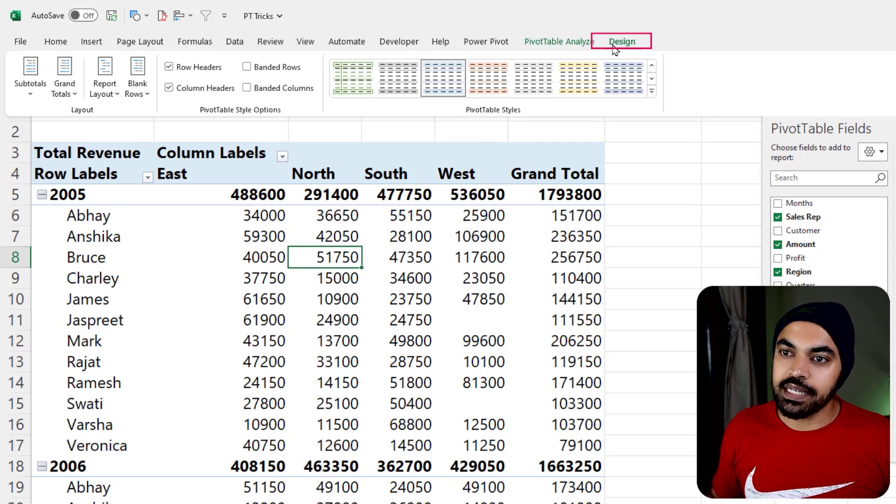
{"action": "left_click", "coordinate": [107, 91]}
{"action": "left_click", "coordinate": [136, 185]}
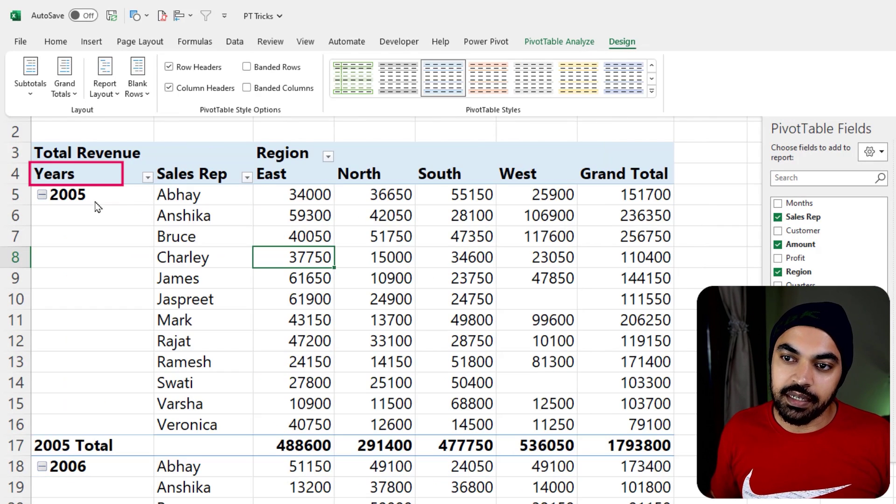
Step: Turn the pivot table's grand totals on for columns only, removing the Grand Total column beside the regions
{"action": "left_click", "coordinate": [216, 188]}
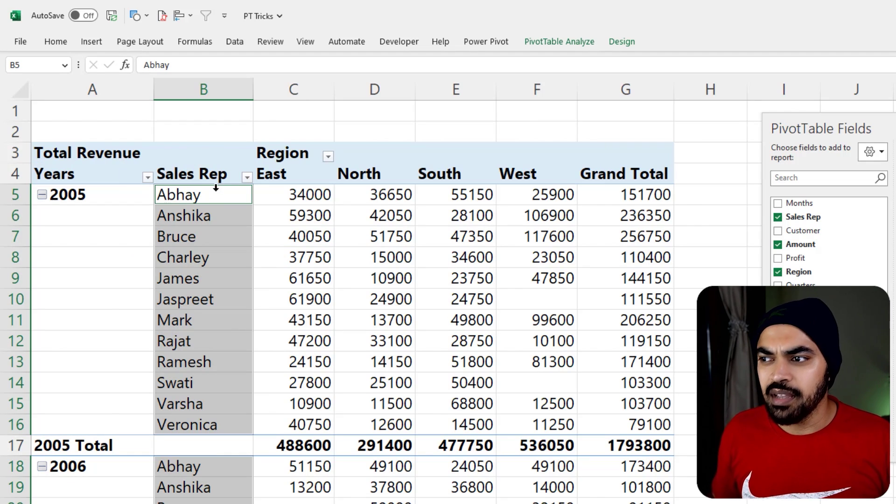
{"action": "left_click", "coordinate": [352, 234]}
{"action": "left_click", "coordinate": [610, 219]}
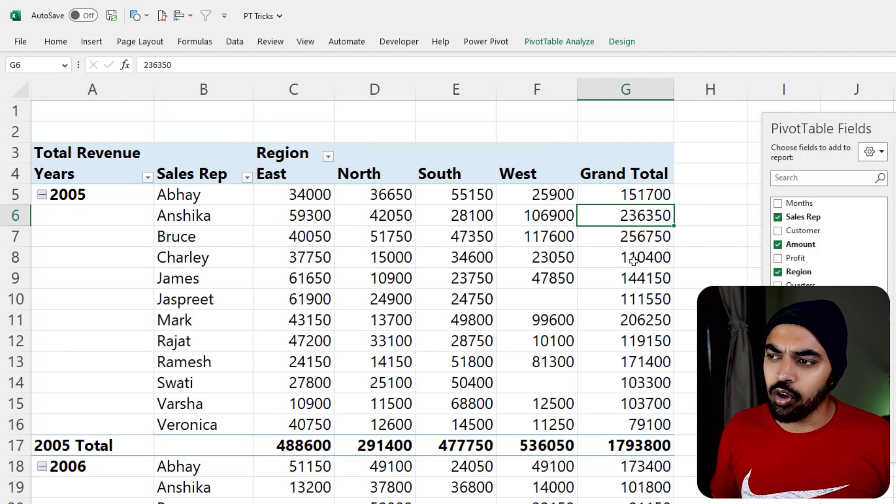
{"action": "left_click", "coordinate": [622, 45]}
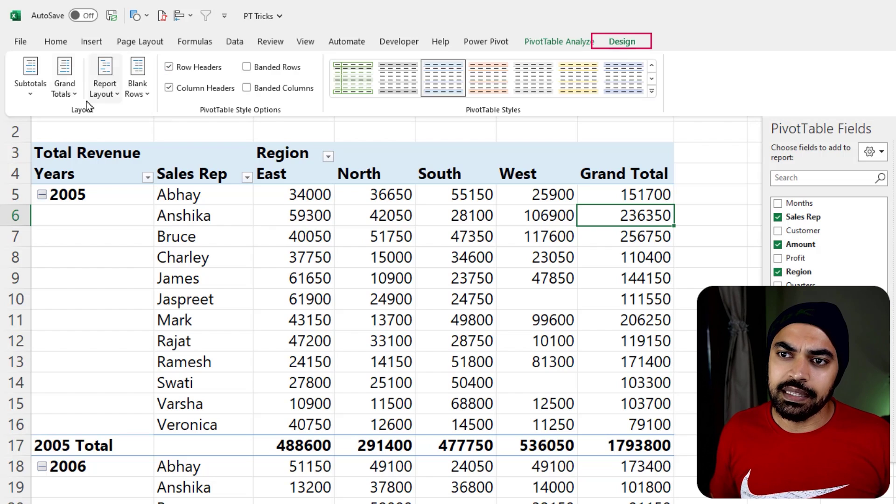
{"action": "left_click", "coordinate": [69, 97]}
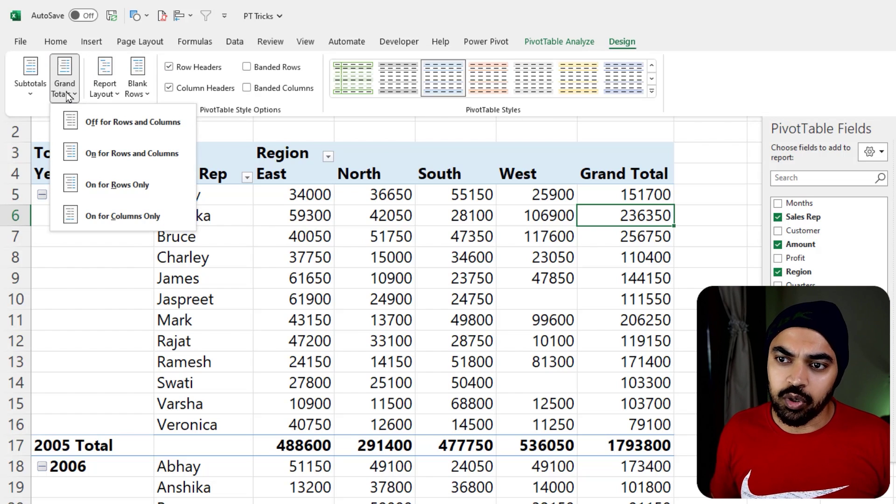
{"action": "left_click", "coordinate": [112, 194]}
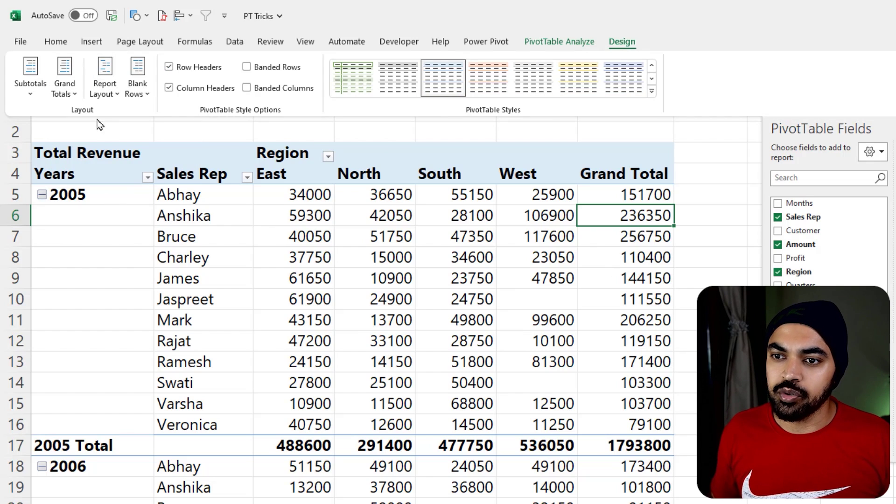
{"action": "left_click", "coordinate": [65, 86]}
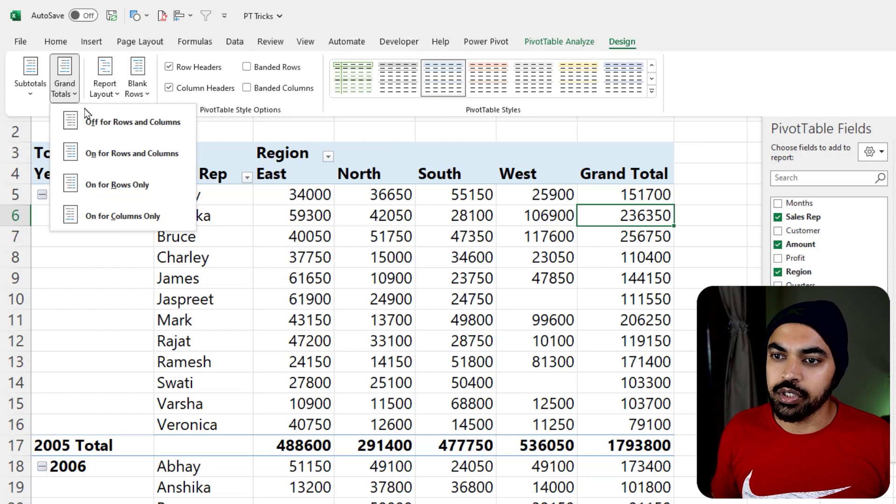
{"action": "left_click", "coordinate": [146, 221]}
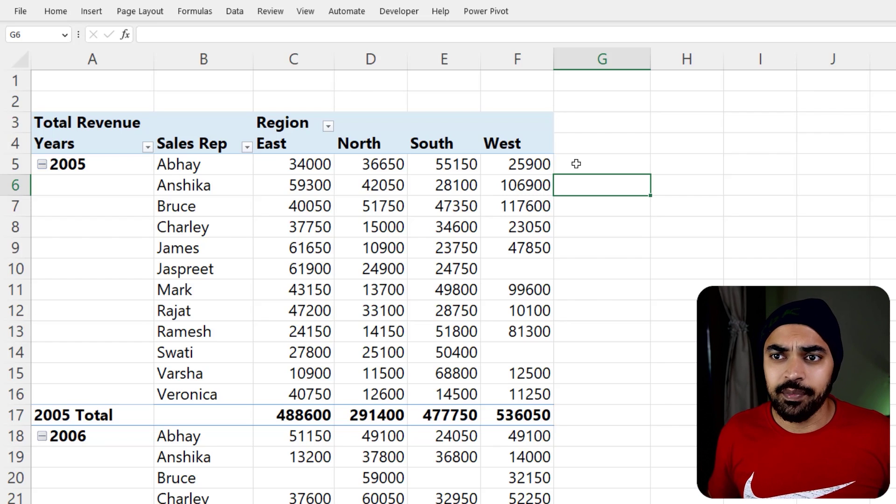
Step: Import the layout of the pivot table at cell A4 into the default PivotTable layout in the Excel data options
{"action": "left_click", "coordinate": [257, 317]}
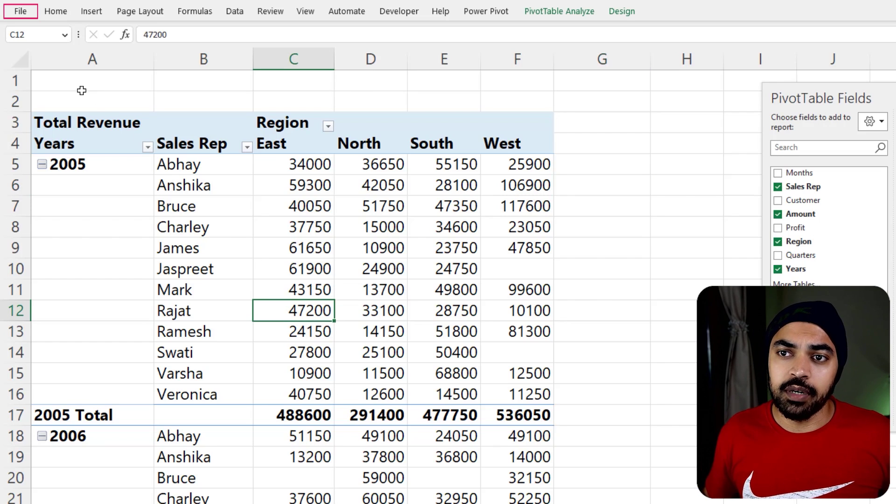
{"action": "left_click", "coordinate": [20, 21]}
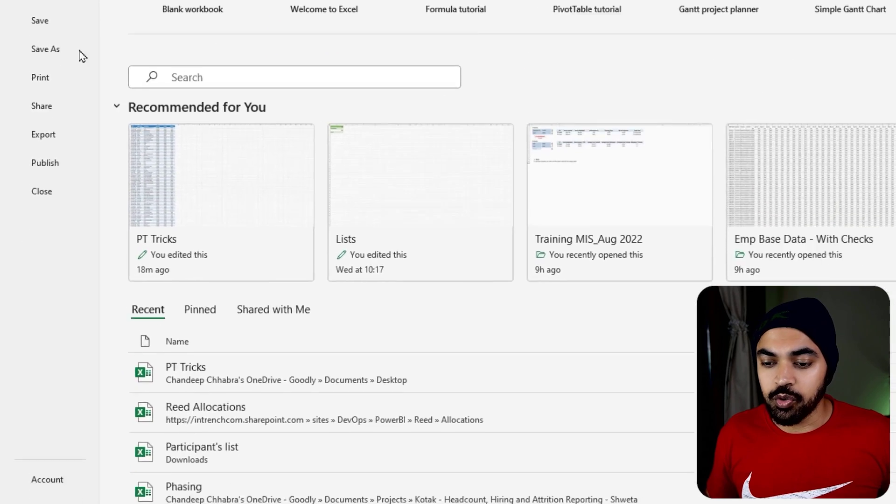
{"action": "left_click", "coordinate": [49, 478]}
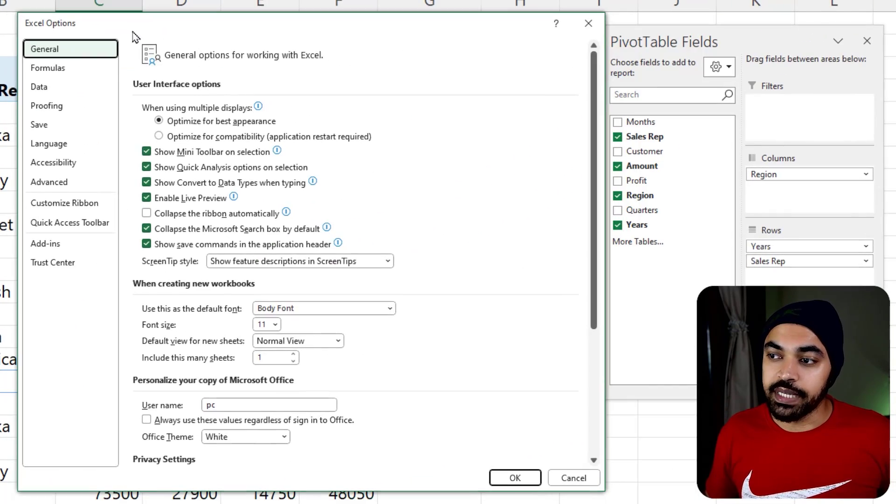
{"action": "left_click", "coordinate": [210, 88]}
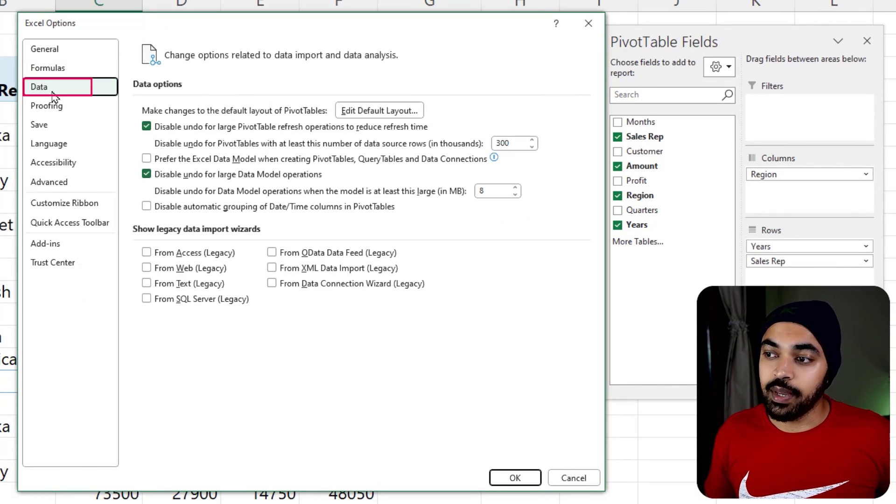
{"action": "left_click", "coordinate": [360, 112]}
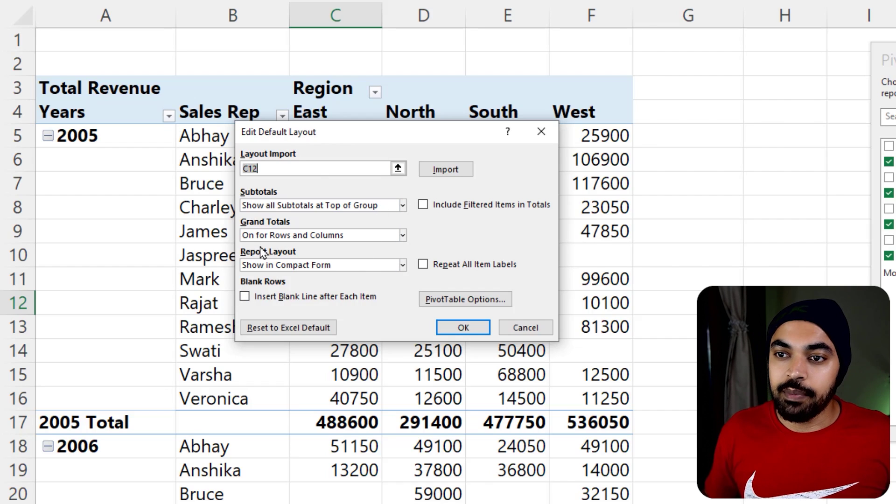
{"action": "left_click", "coordinate": [134, 111]}
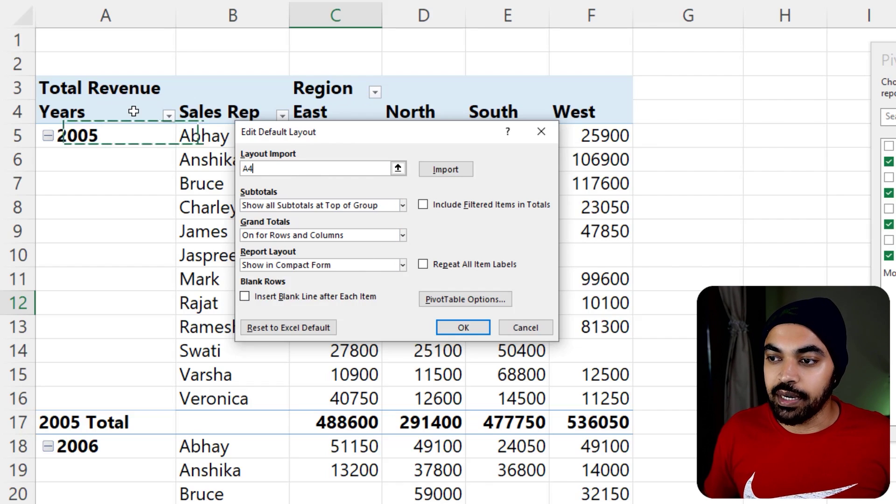
{"action": "left_click", "coordinate": [442, 171]}
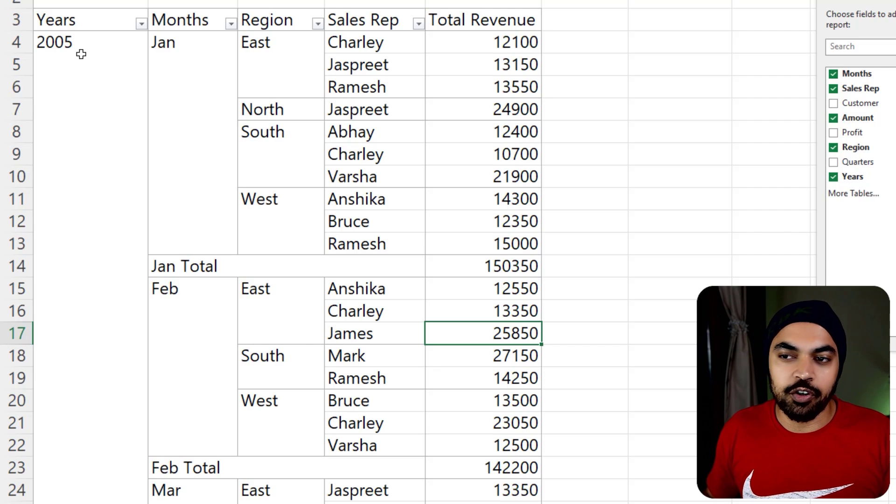
Step: Examine the blank cells below the year, month and region labels beside the sales reps and their revenue
{"action": "left_click_drag", "start_coordinate": [80, 54], "coordinate": [84, 194]}
{"action": "left_click_drag", "start_coordinate": [205, 55], "coordinate": [202, 163]}
{"action": "left_click_drag", "start_coordinate": [281, 64], "coordinate": [282, 91]}
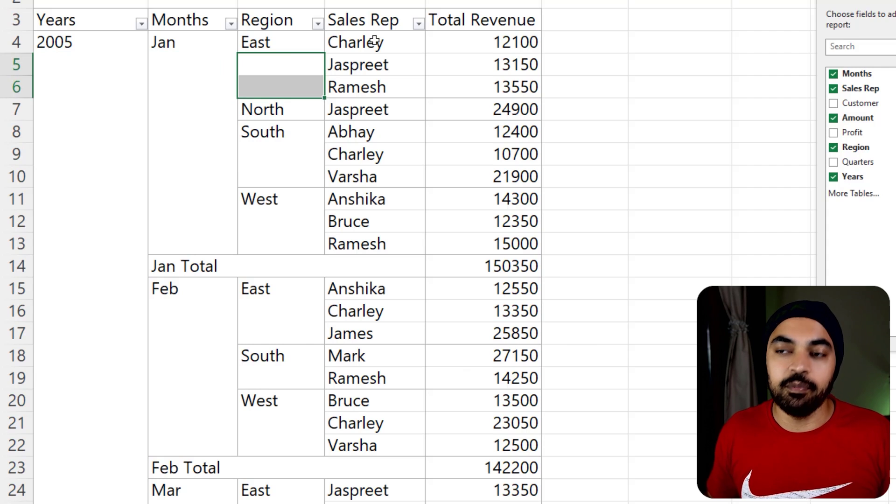
{"action": "left_click_drag", "start_coordinate": [373, 41], "coordinate": [373, 87]}
{"action": "left_click_drag", "start_coordinate": [474, 43], "coordinate": [476, 84]}
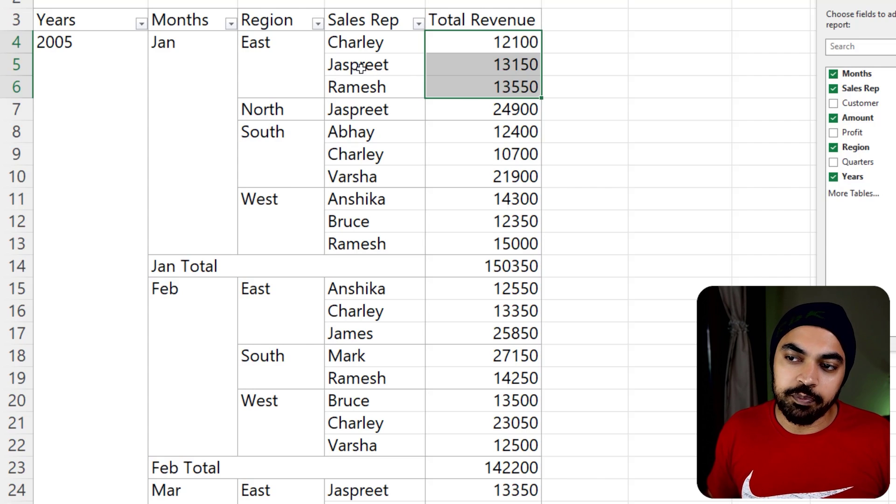
{"action": "left_click_drag", "start_coordinate": [293, 44], "coordinate": [293, 86]}
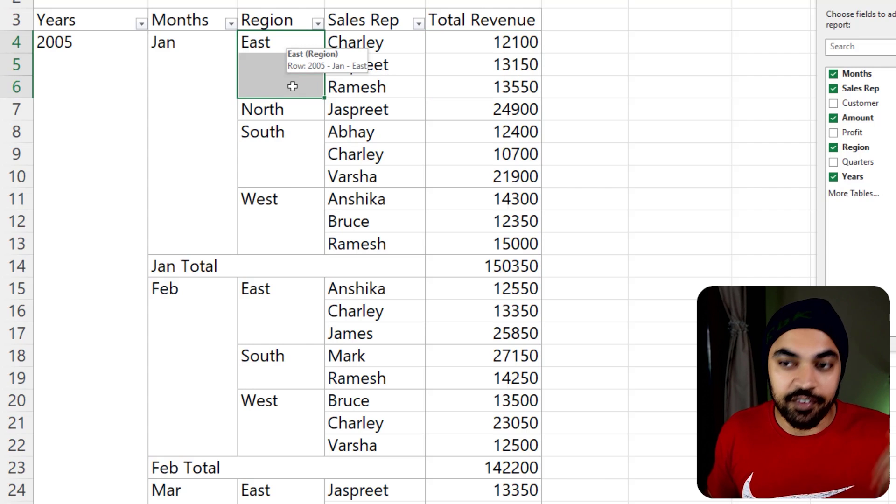
{"action": "left_click_drag", "start_coordinate": [280, 132], "coordinate": [283, 241]}
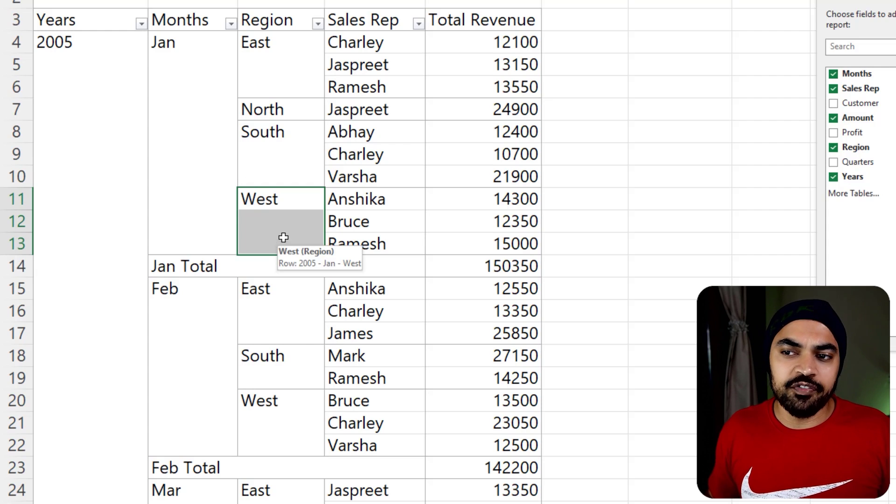
{"action": "left_click_drag", "start_coordinate": [199, 55], "coordinate": [153, 120]}
{"action": "left_click_drag", "start_coordinate": [91, 64], "coordinate": [100, 133]}
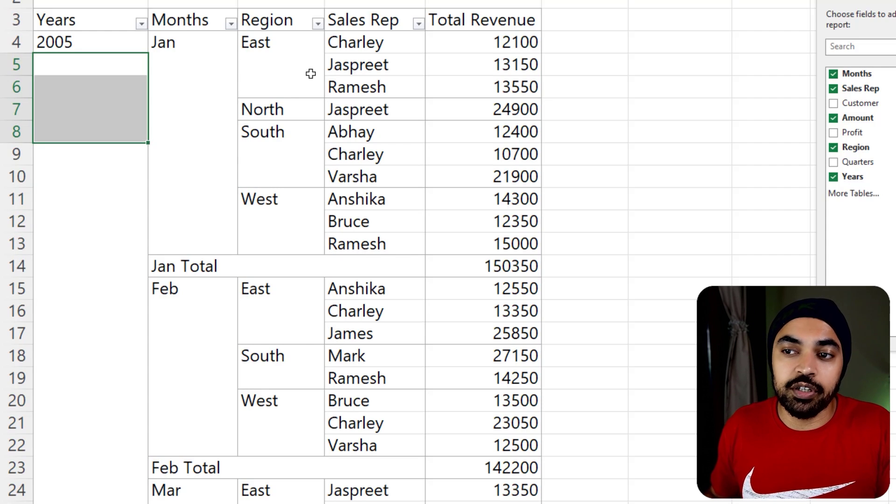
{"action": "left_click_drag", "start_coordinate": [293, 43], "coordinate": [280, 87]}
{"action": "left_click", "coordinate": [98, 89]}
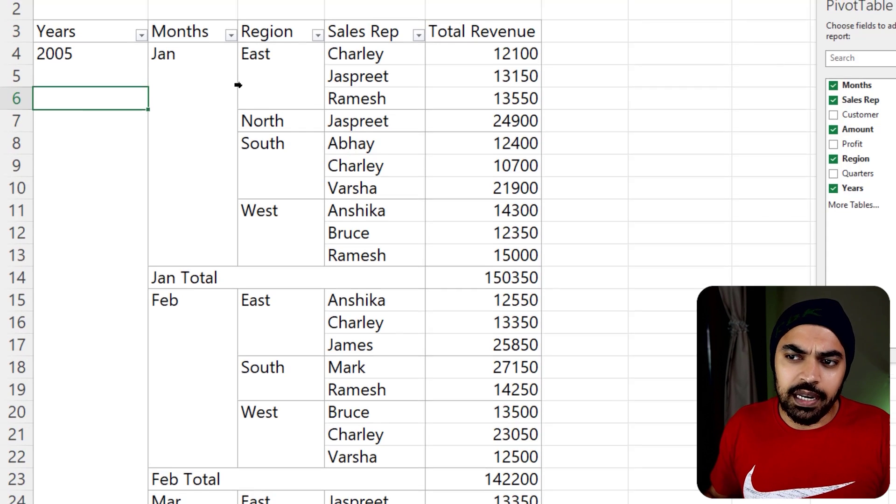
Step: Try repeating all item labels throughout the years, months and region pivot table, and undo the change
{"action": "left_click", "coordinate": [206, 64]}
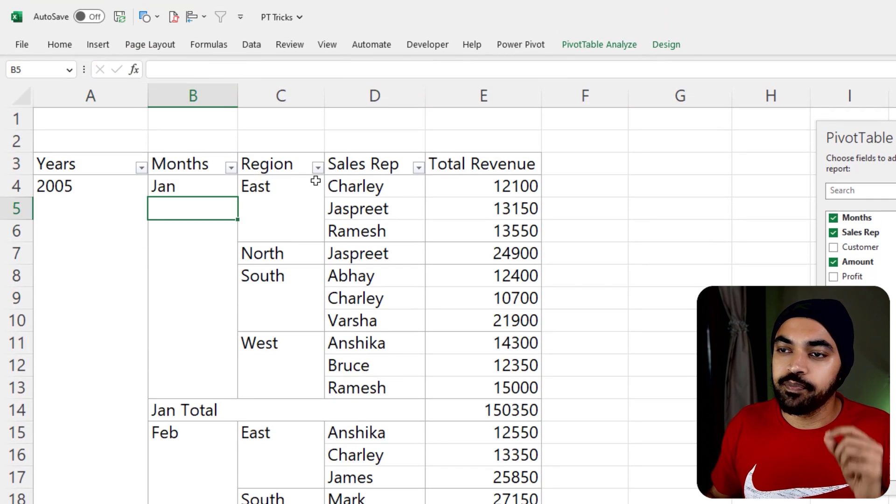
{"action": "left_click", "coordinate": [666, 44]}
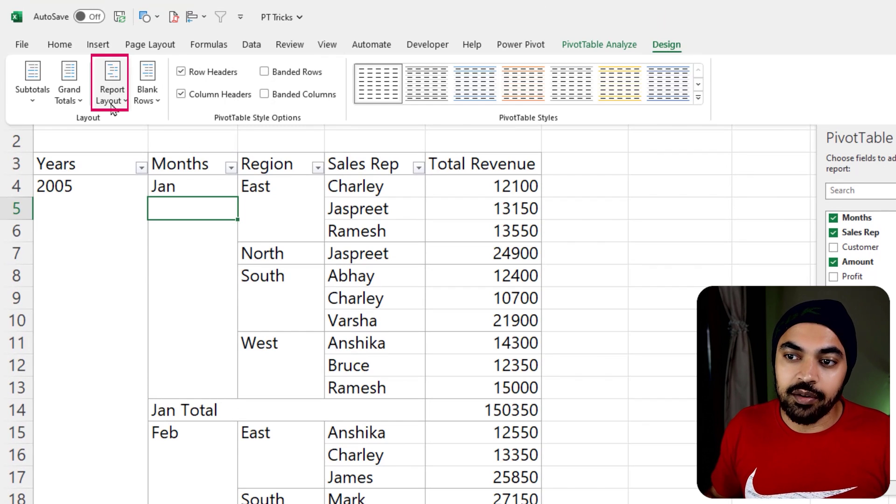
{"action": "left_click", "coordinate": [112, 100]}
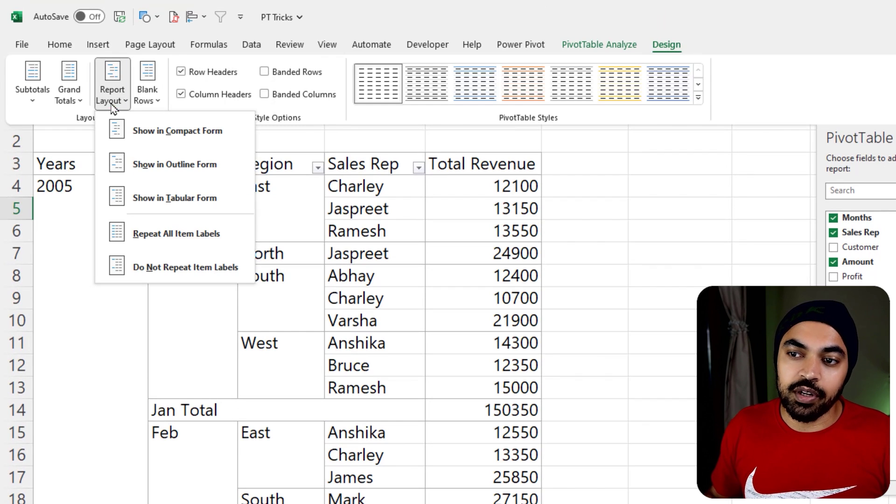
{"action": "left_click", "coordinate": [223, 234]}
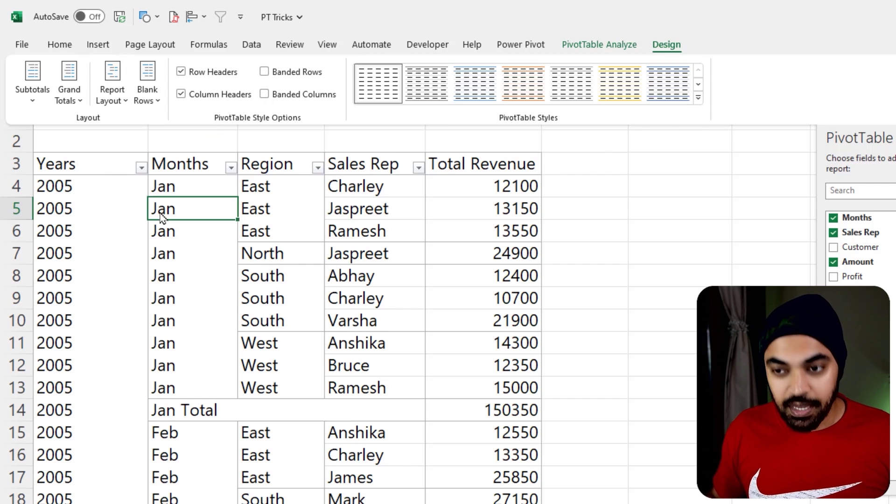
{"action": "key", "text": "ctrl+z"}
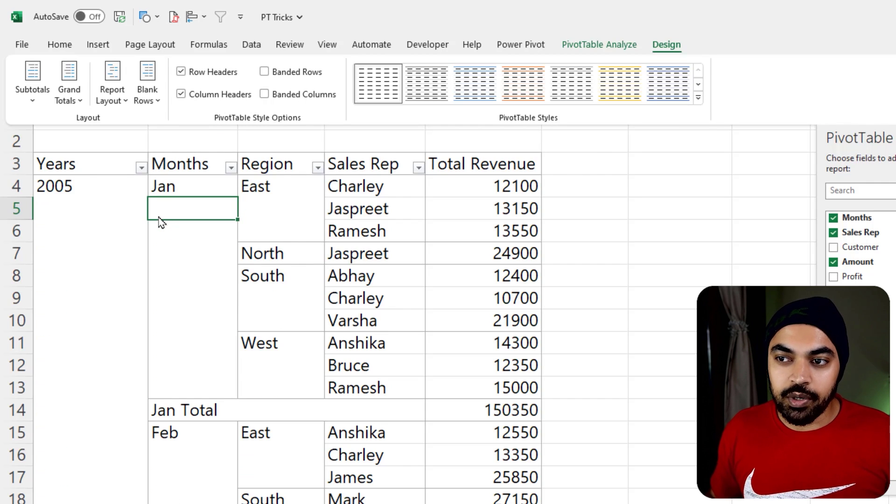
Step: Turn on repeated item labels for the Region field only, keeping its labels in tabular form
{"action": "left_click", "coordinate": [270, 196]}
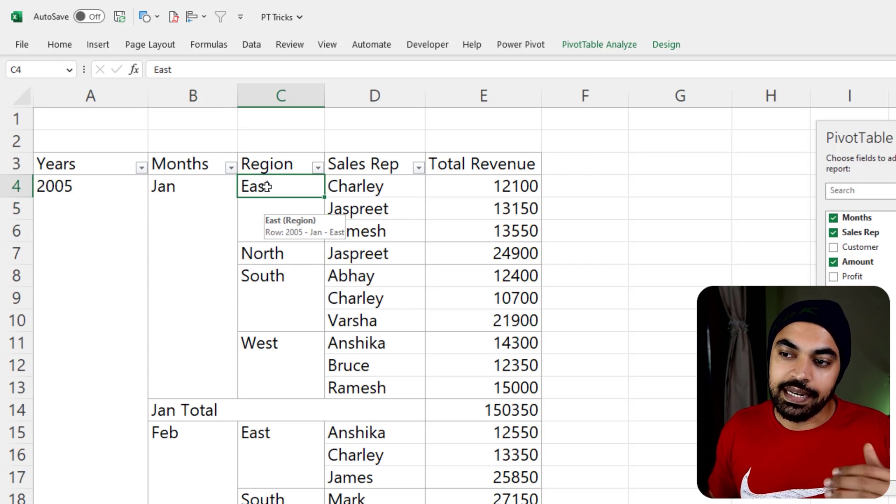
{"action": "right_click", "coordinate": [269, 192]}
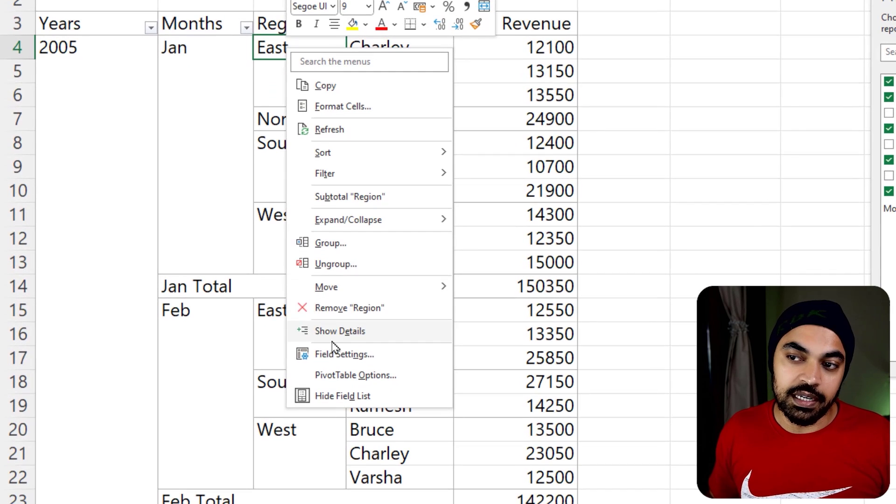
{"action": "left_click", "coordinate": [355, 357]}
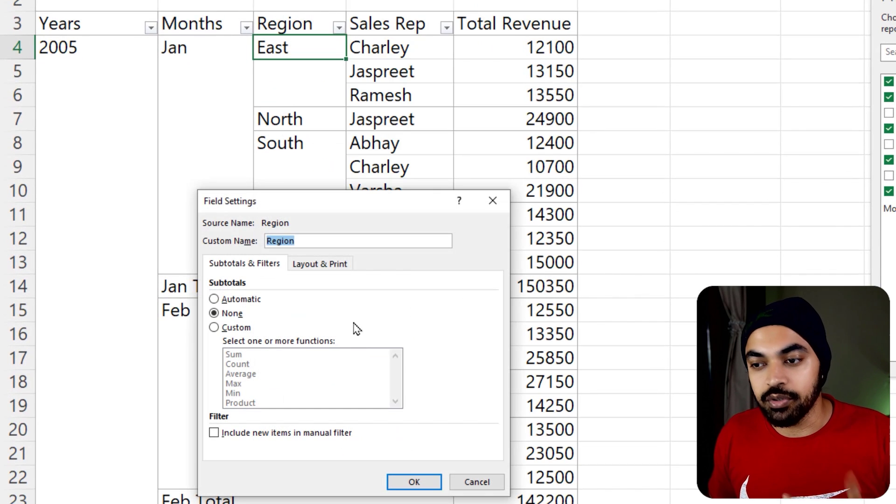
{"action": "left_click_drag", "start_coordinate": [331, 201], "coordinate": [328, 109]}
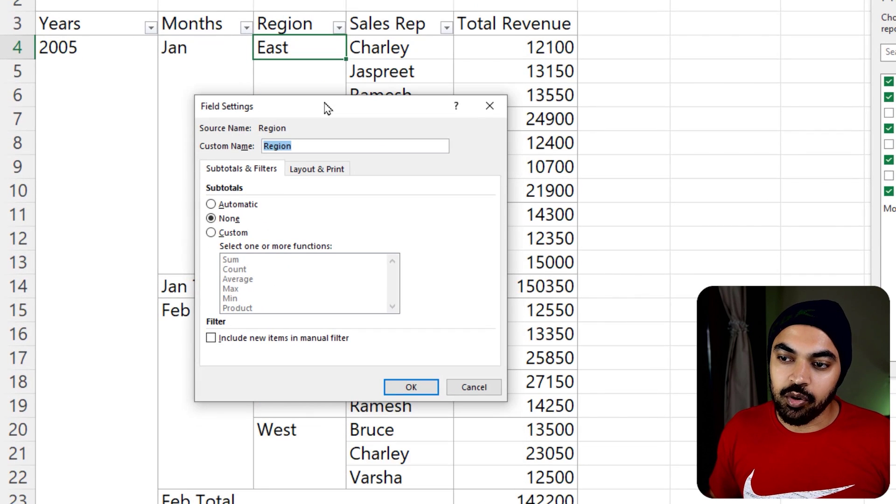
{"action": "left_click", "coordinate": [312, 172]}
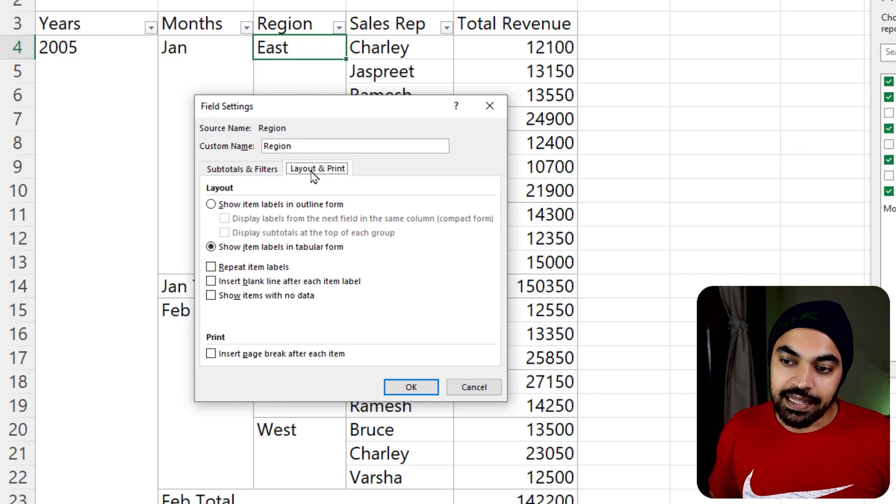
{"action": "left_click", "coordinate": [243, 268]}
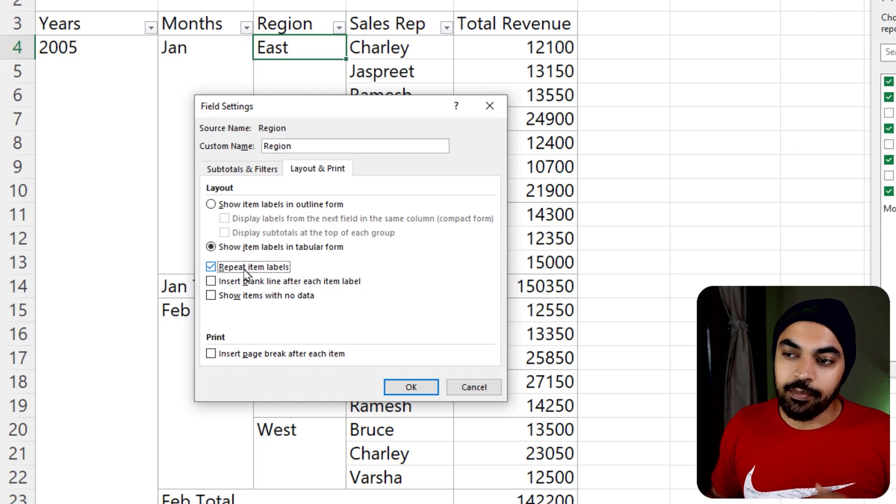
{"action": "left_click", "coordinate": [423, 391]}
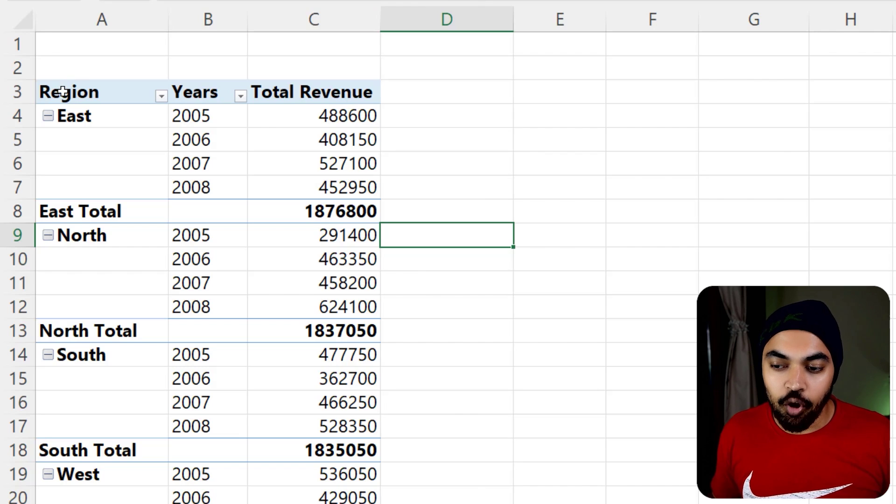
Step: Collapse the East region in the pivot table of yearly revenue by region and expand it again
{"action": "left_click_drag", "start_coordinate": [60, 91], "coordinate": [303, 503]}
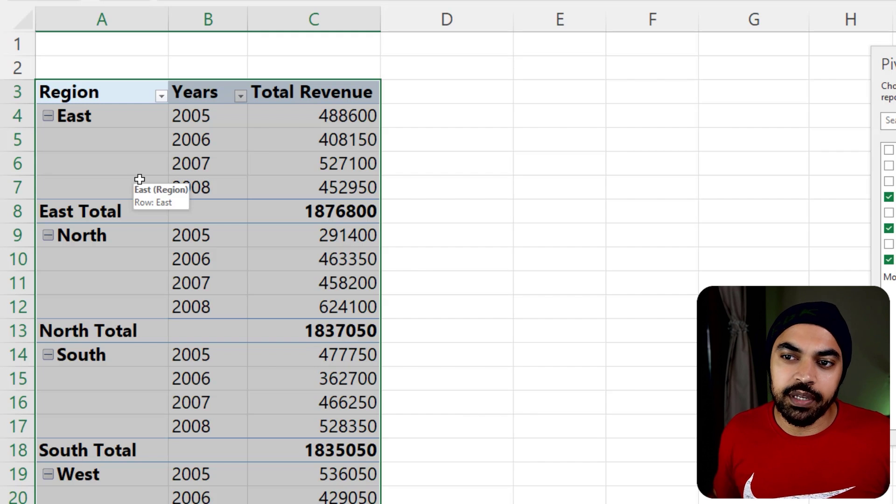
{"action": "left_click", "coordinate": [60, 117]}
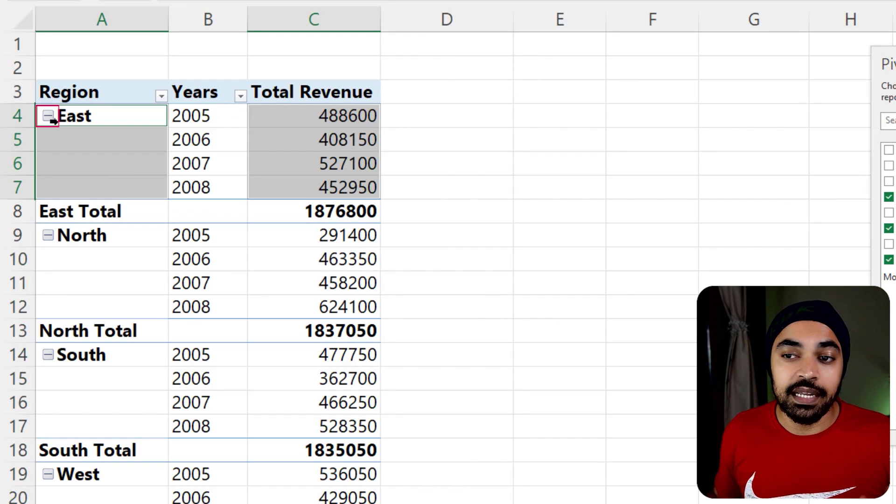
{"action": "left_click", "coordinate": [50, 118]}
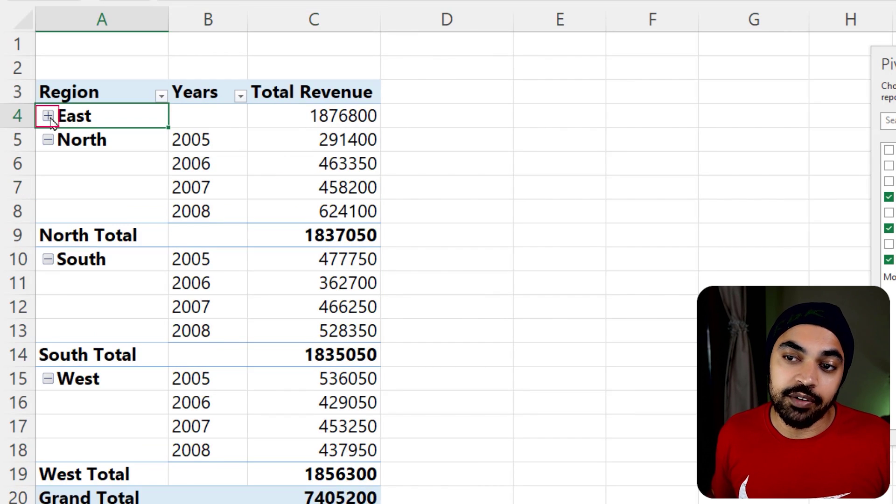
{"action": "left_click", "coordinate": [48, 116]}
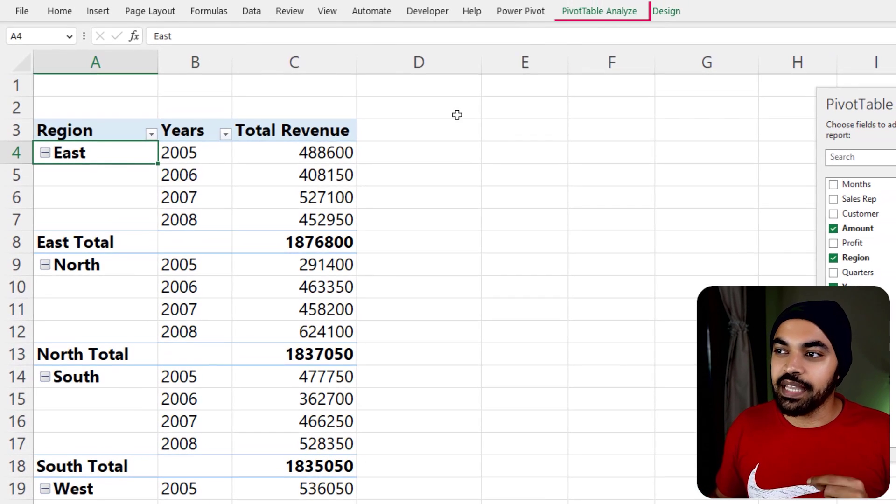
Step: Hide the +/- expand and collapse buttons in the pivot table of yearly revenue by region
{"action": "left_click", "coordinate": [615, 19]}
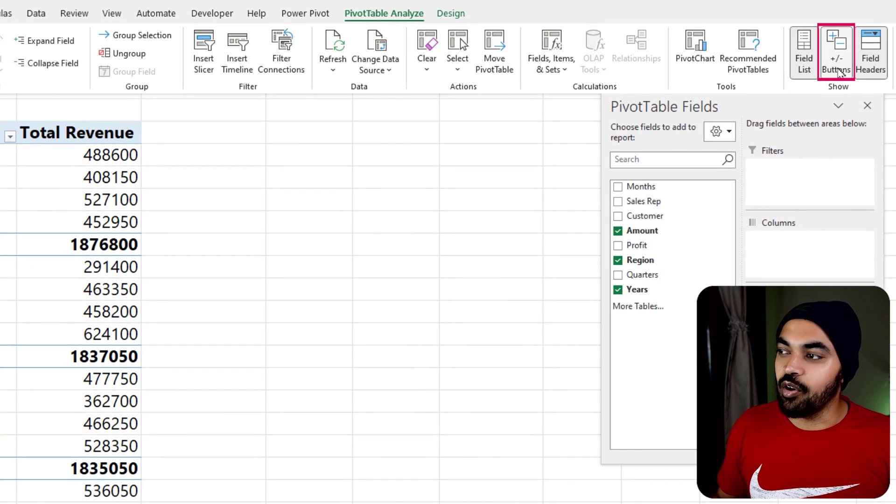
{"action": "left_click", "coordinate": [838, 56]}
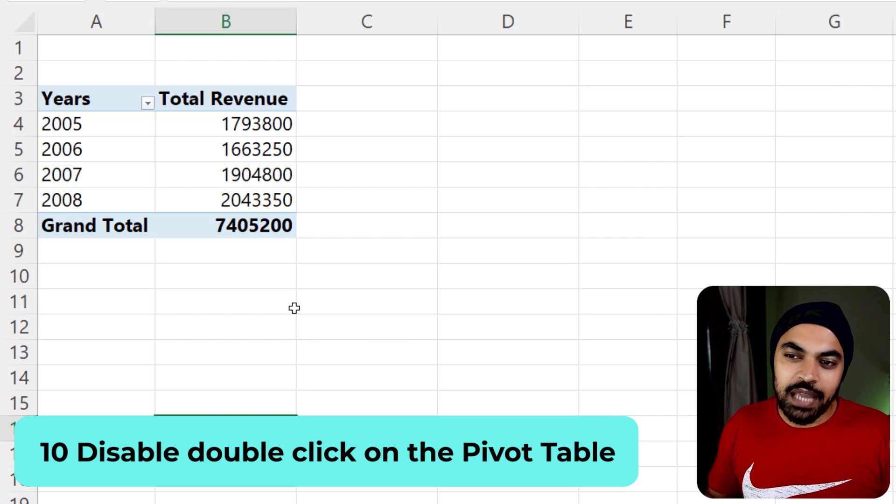
Step: Extract the source records behind the 2006 total revenue to a separate sheet and autofit its Date column
{"action": "left_click", "coordinate": [110, 148]}
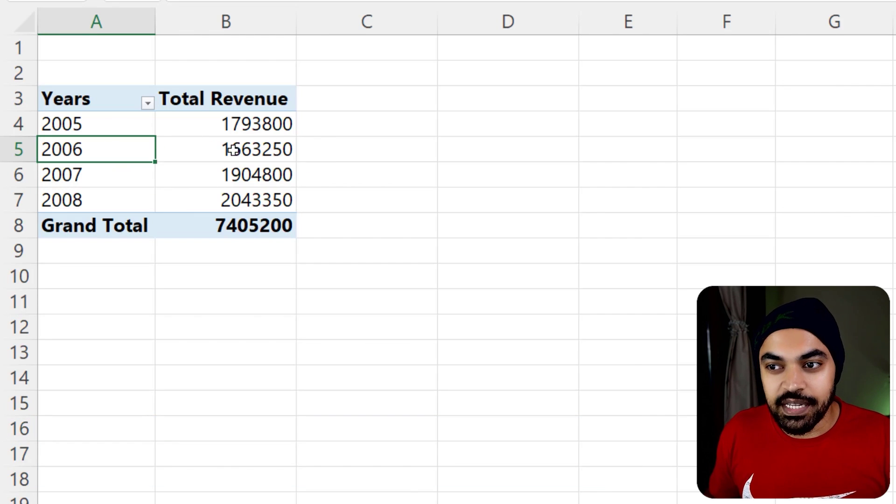
{"action": "double_click", "coordinate": [209, 150]}
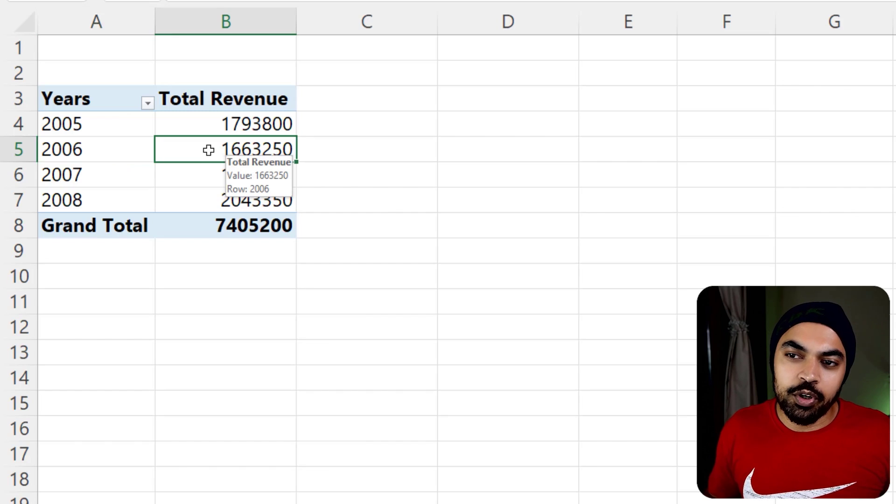
{"action": "scroll", "coordinate": [126, 120], "scroll_direction": "up", "scroll_amount": 5}
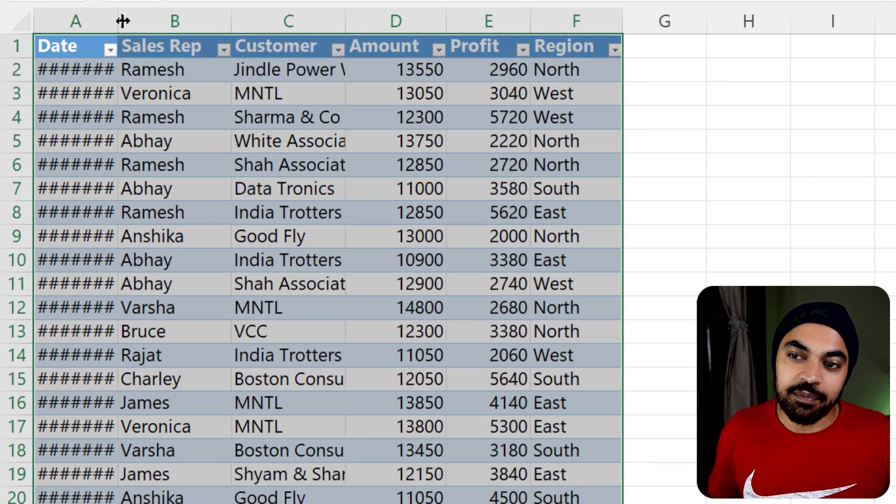
{"action": "double_click", "coordinate": [118, 16]}
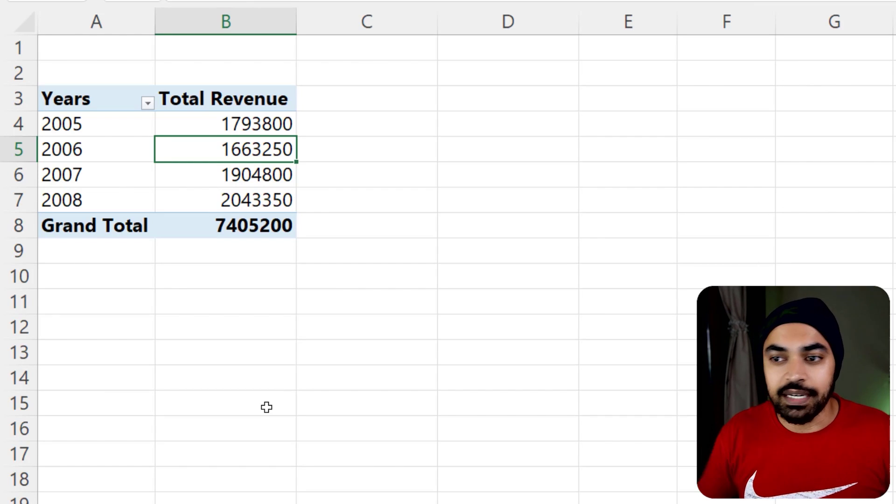
Step: Disable Enable show details for the yearly revenue pivot table and test drilling into the 2007 total revenue
{"action": "right_click", "coordinate": [205, 145]}
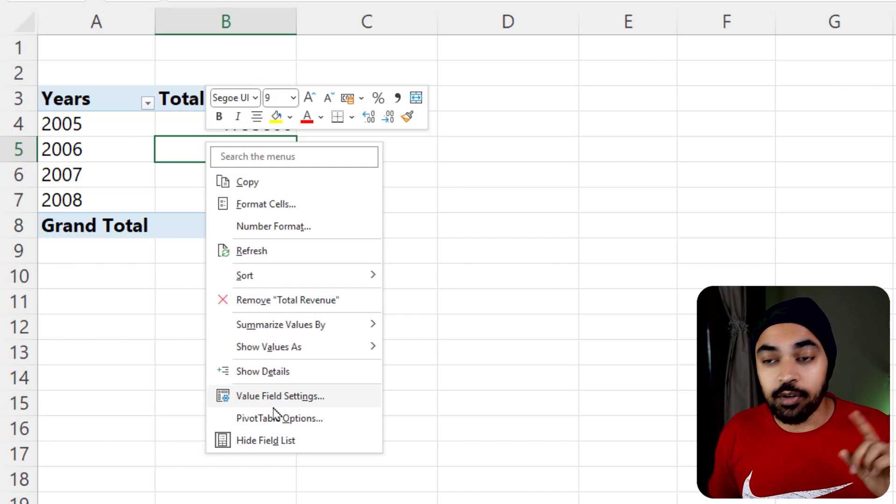
{"action": "left_click", "coordinate": [257, 422]}
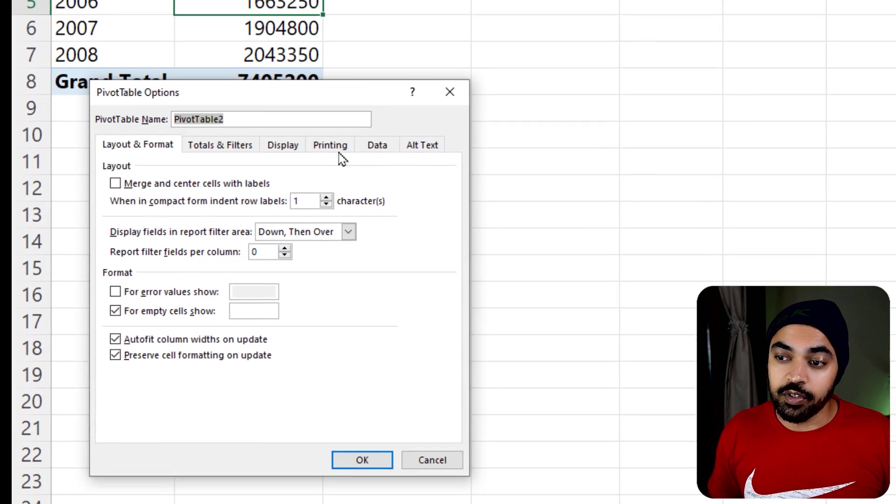
{"action": "left_click", "coordinate": [348, 286]}
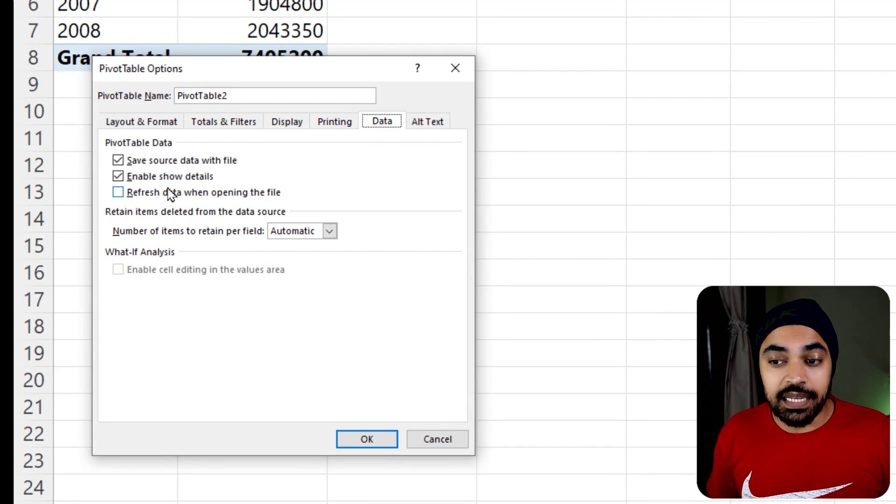
{"action": "left_click", "coordinate": [155, 182]}
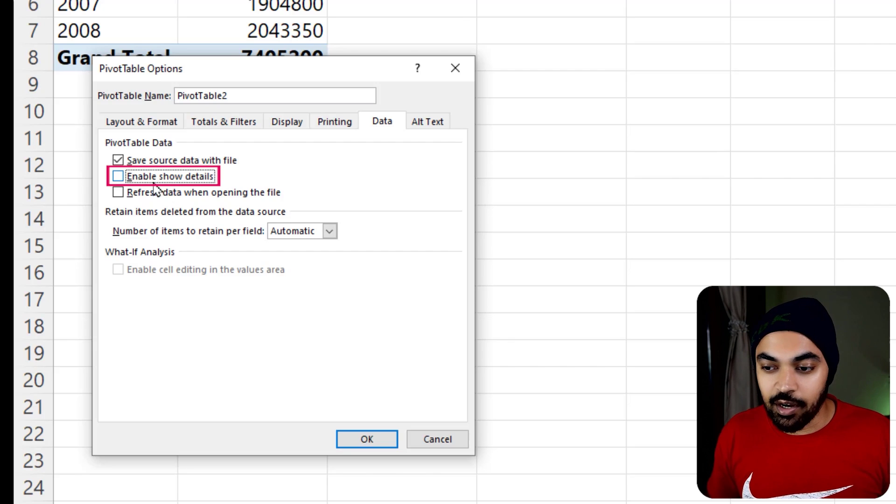
{"action": "left_click", "coordinate": [367, 439]}
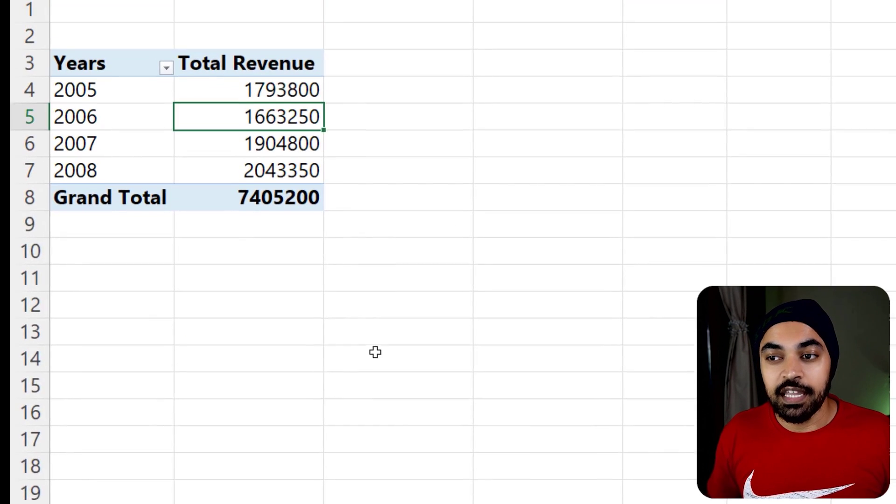
{"action": "left_click", "coordinate": [375, 352]}
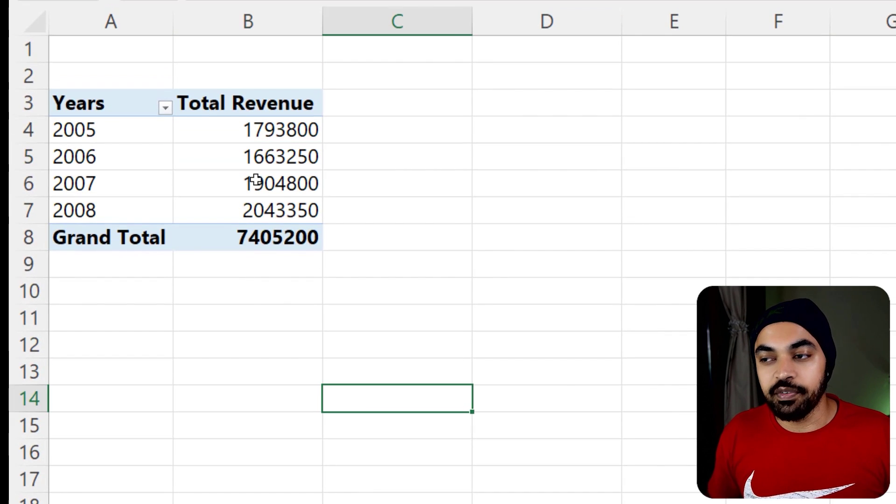
{"action": "left_click", "coordinate": [256, 181]}
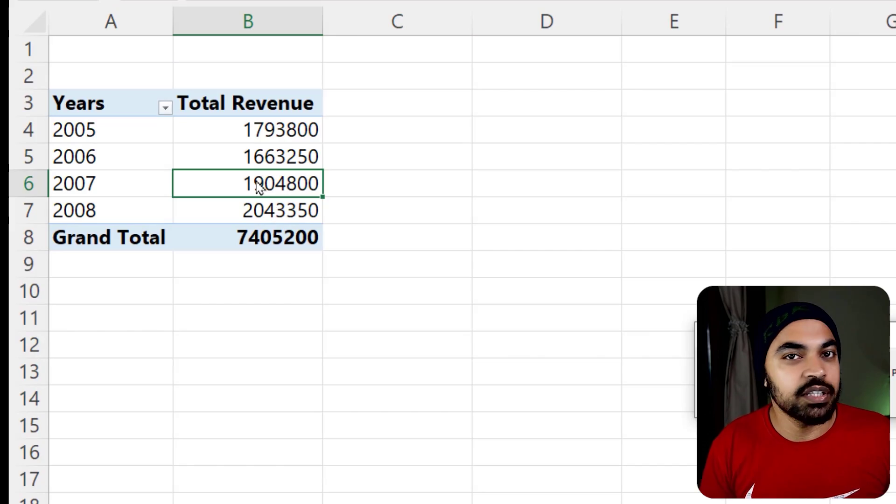